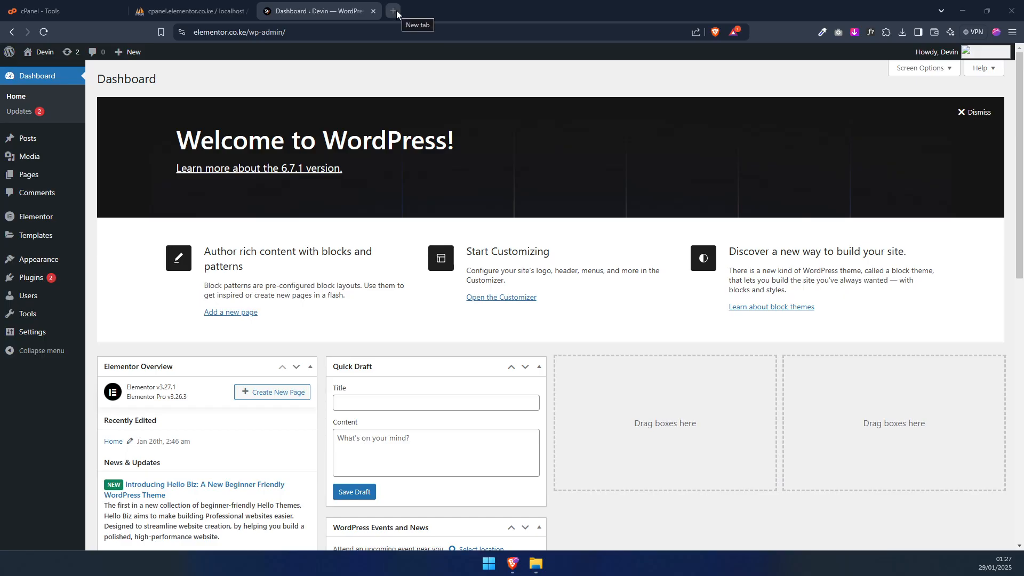
- Search the web for "google pagespeed" in a new browser tab and open the PageSpeed Insights site
{"action": "left_click", "coordinate": [395, 10]}
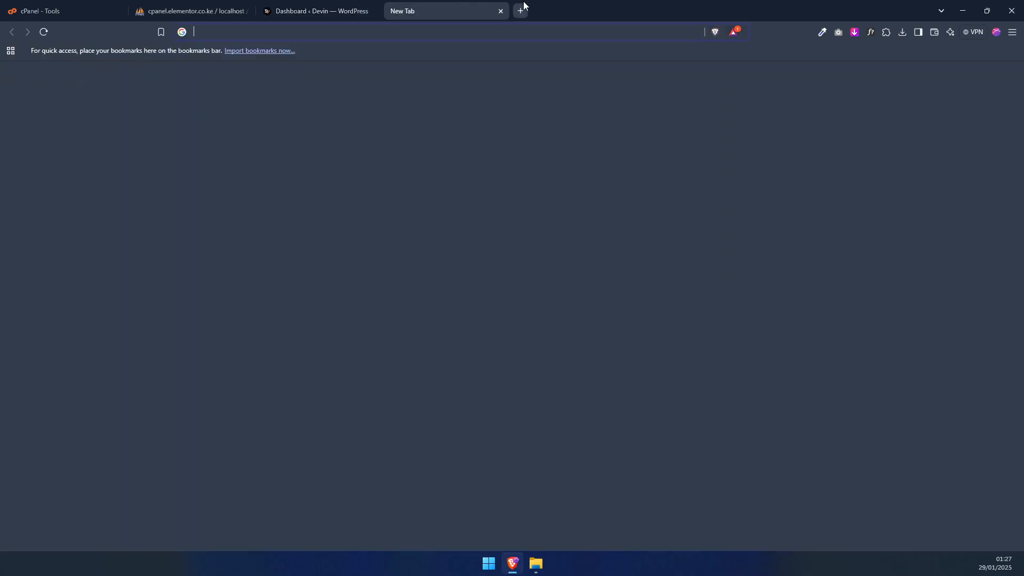
{"action": "type", "text": "google page"}
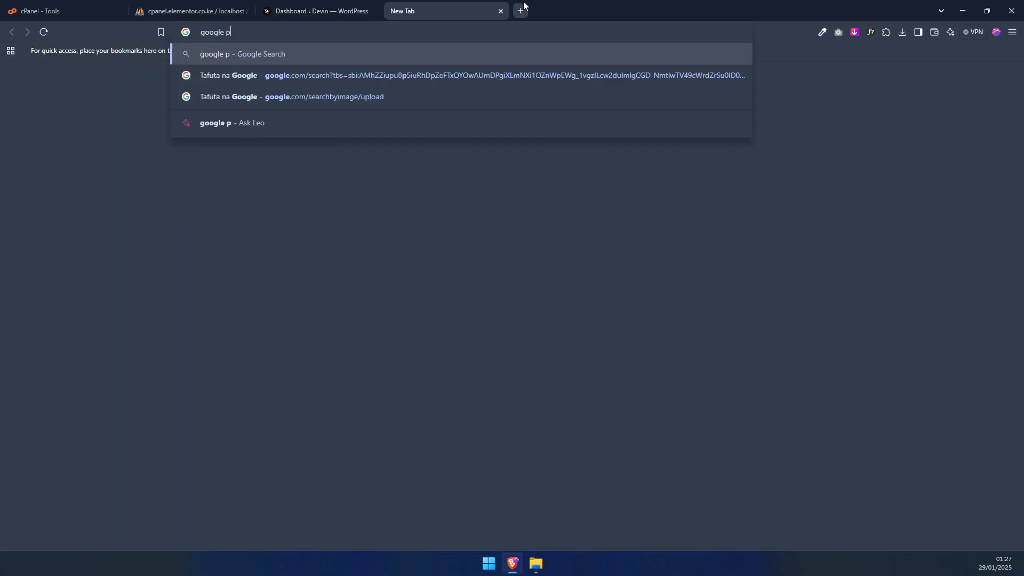
{"action": "type", "text": "speed"}
{"action": "key", "text": "Return"}
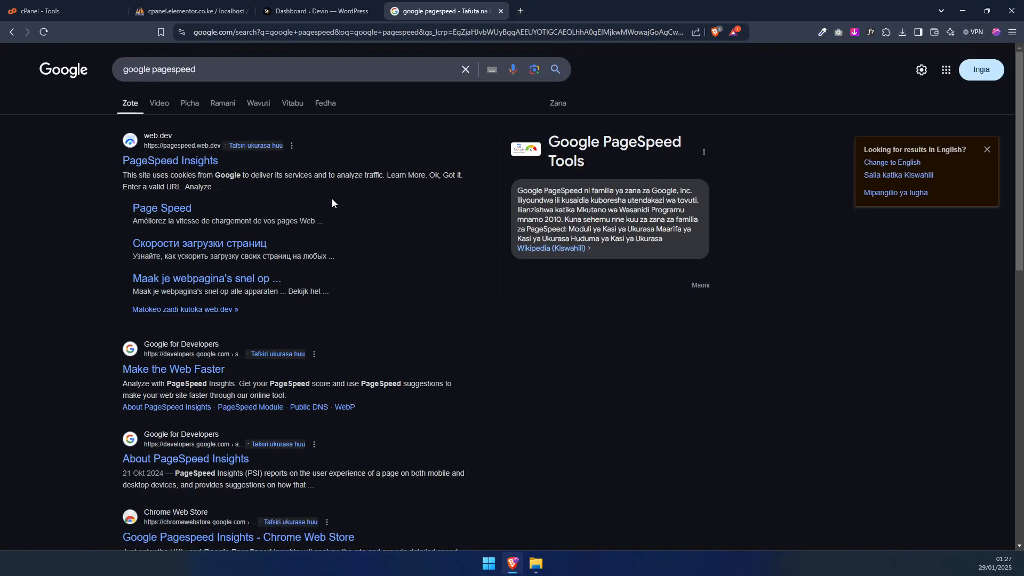
{"action": "left_click", "coordinate": [187, 162]}
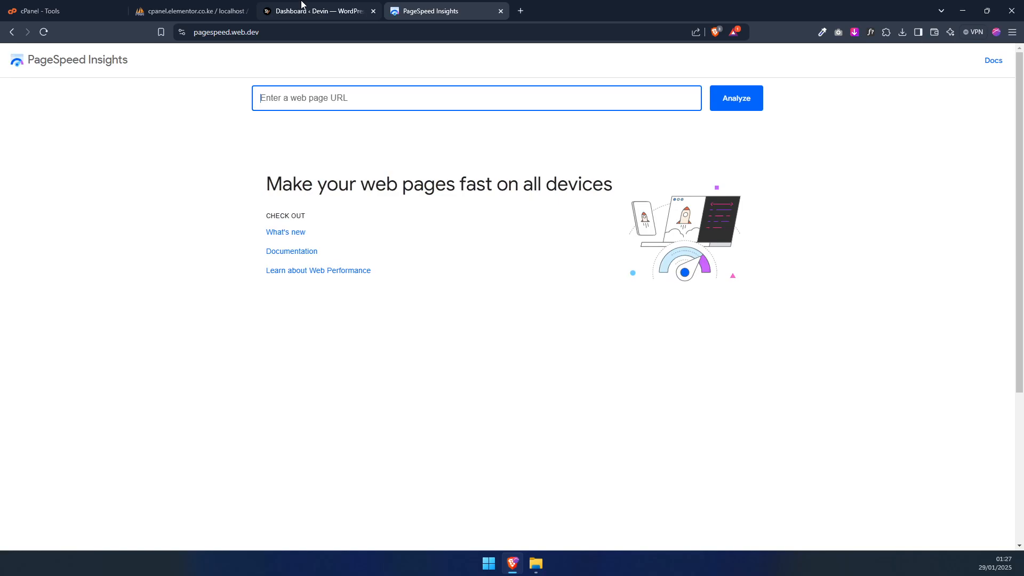
{"action": "left_click", "coordinate": [302, 7]}
{"action": "left_click", "coordinate": [247, 33]}
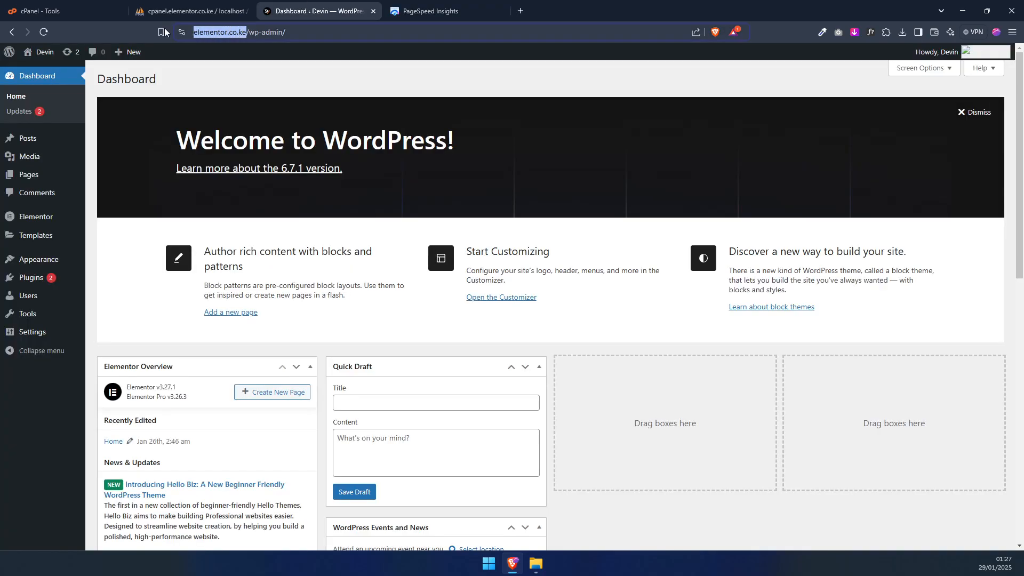
{"action": "left_click", "coordinate": [445, 12]}
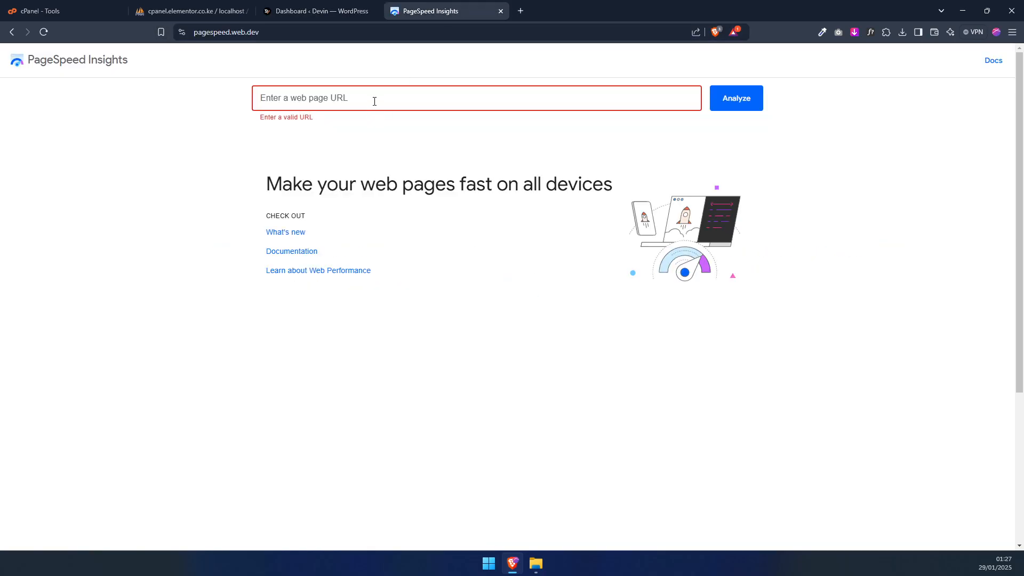
{"action": "type", "text": "https://elementor.co.ke/"}
{"action": "left_click", "coordinate": [739, 103]}
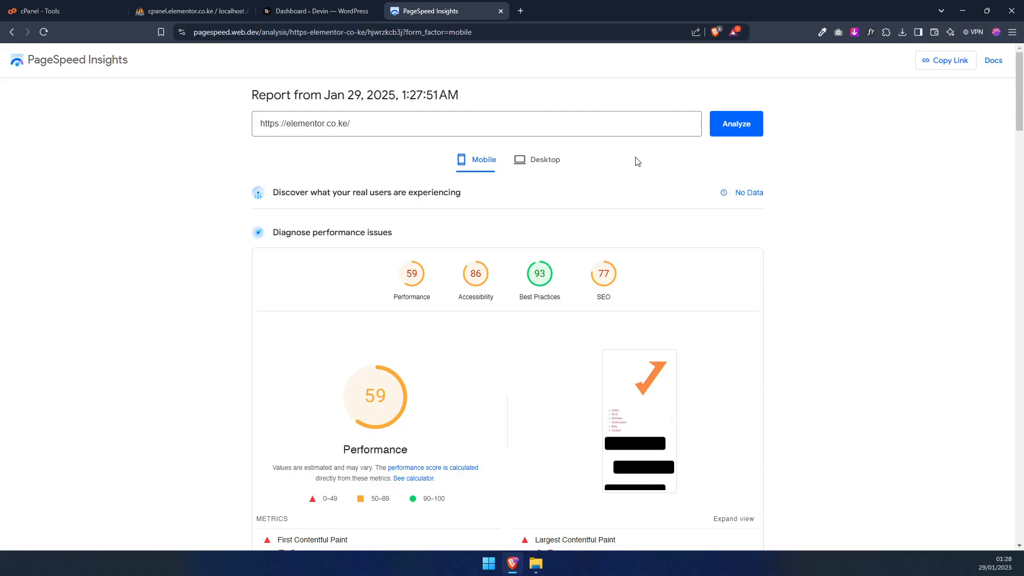
- Review the mobile report's category scores, performance metrics and diagnostics for the site
{"action": "mouse_move", "coordinate": [383, 390]}
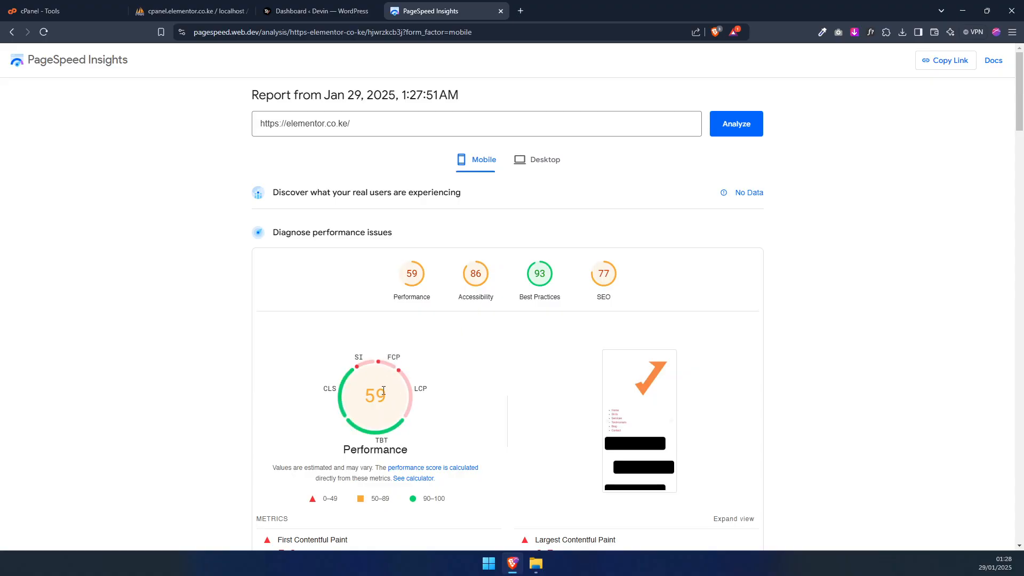
{"action": "scroll", "coordinate": [387, 400], "scroll_direction": "down", "scroll_amount": 2}
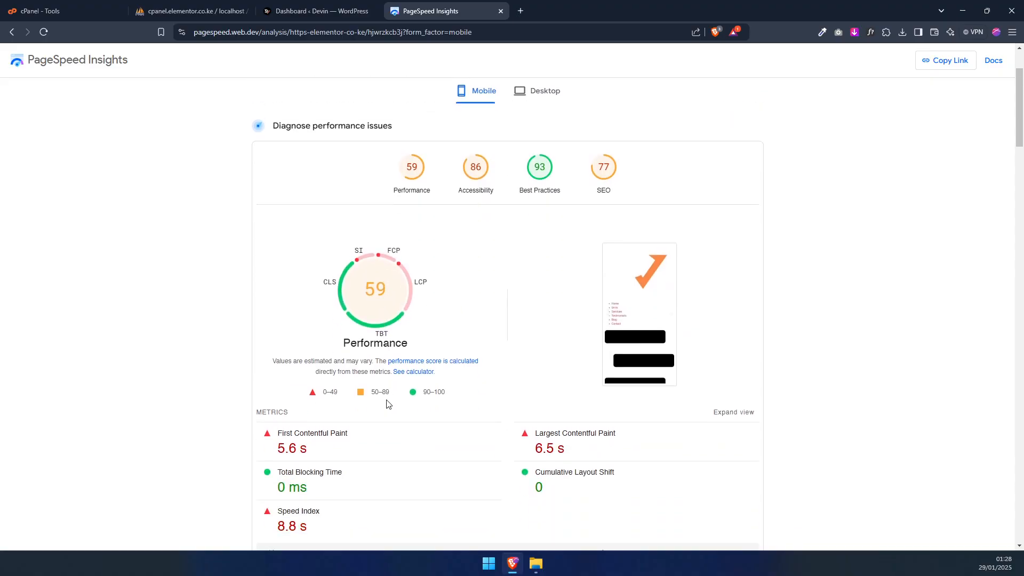
{"action": "scroll", "coordinate": [387, 403], "scroll_direction": "down", "scroll_amount": 2}
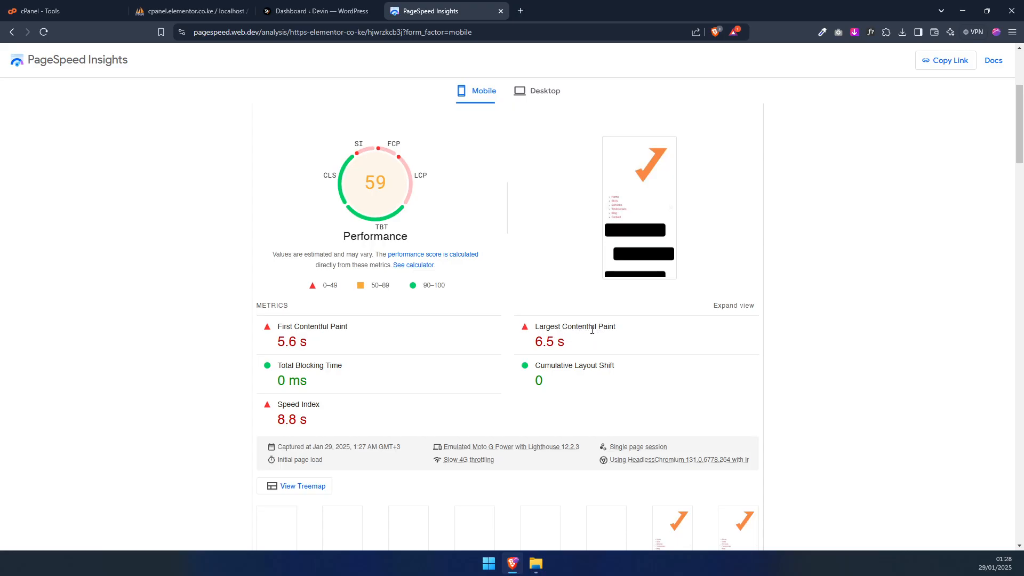
{"action": "scroll", "coordinate": [520, 307], "scroll_direction": "up", "scroll_amount": 3}
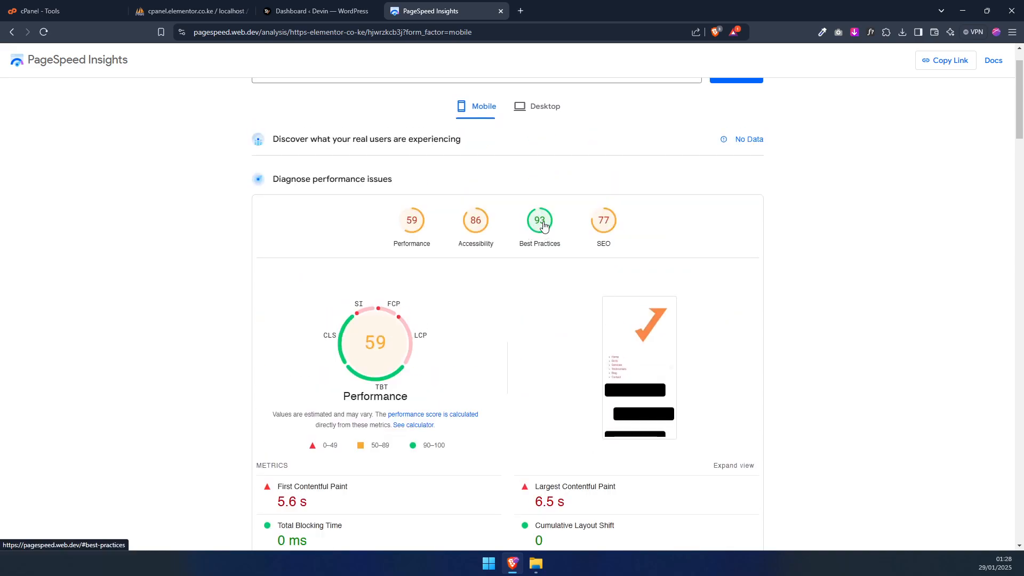
{"action": "scroll", "coordinate": [618, 230], "scroll_direction": "down", "scroll_amount": 6}
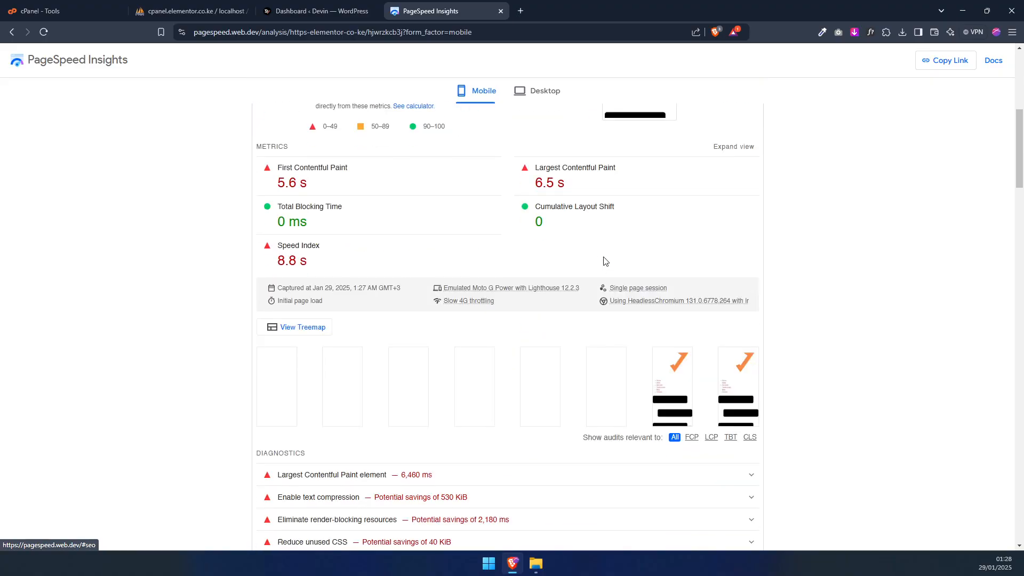
{"action": "scroll", "coordinate": [602, 261], "scroll_direction": "down", "scroll_amount": 5}
{"action": "scroll", "coordinate": [582, 270], "scroll_direction": "up", "scroll_amount": 12}
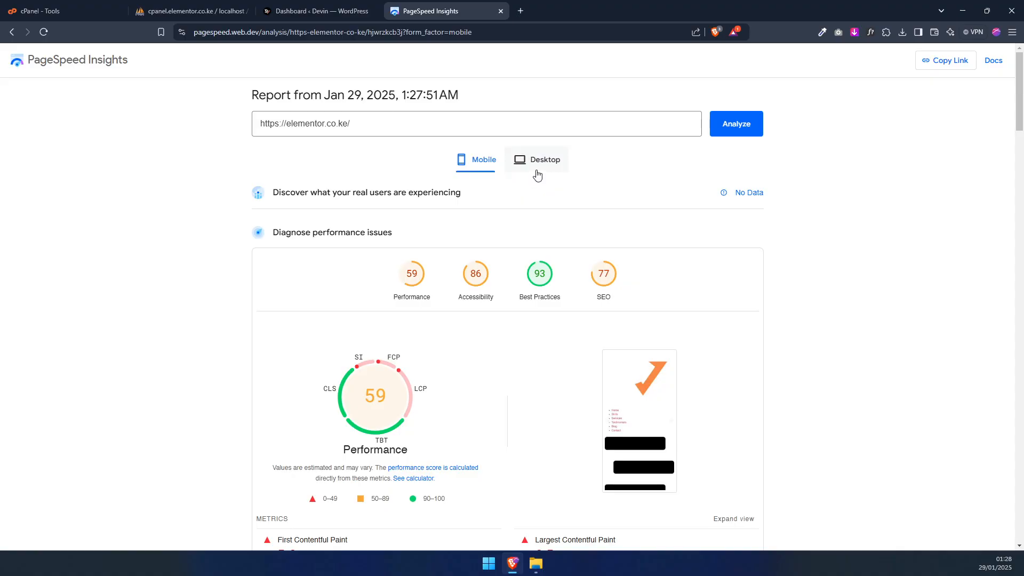
- Switch to the desktop report and examine its scores, metrics and diagnostics
{"action": "left_click", "coordinate": [537, 176]}
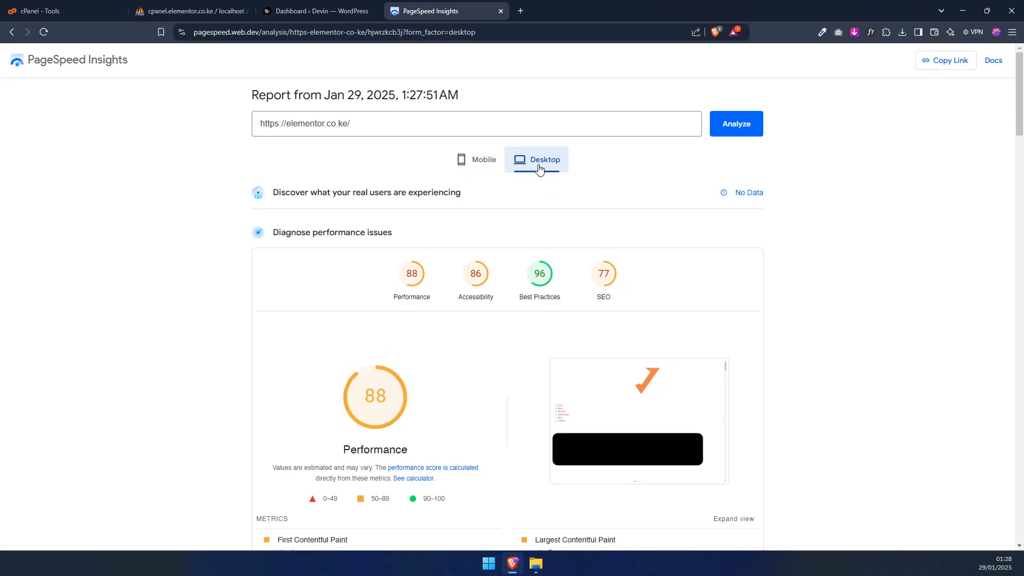
{"action": "scroll", "coordinate": [521, 184], "scroll_direction": "down", "scroll_amount": 3}
{"action": "scroll", "coordinate": [501, 185], "scroll_direction": "up", "scroll_amount": 2}
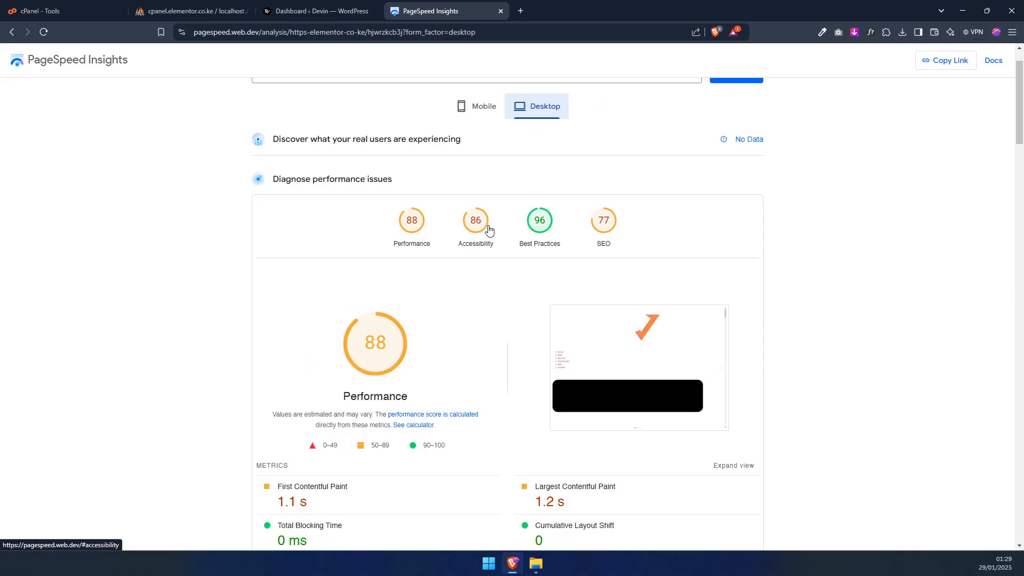
{"action": "scroll", "coordinate": [610, 232], "scroll_direction": "down", "scroll_amount": 5}
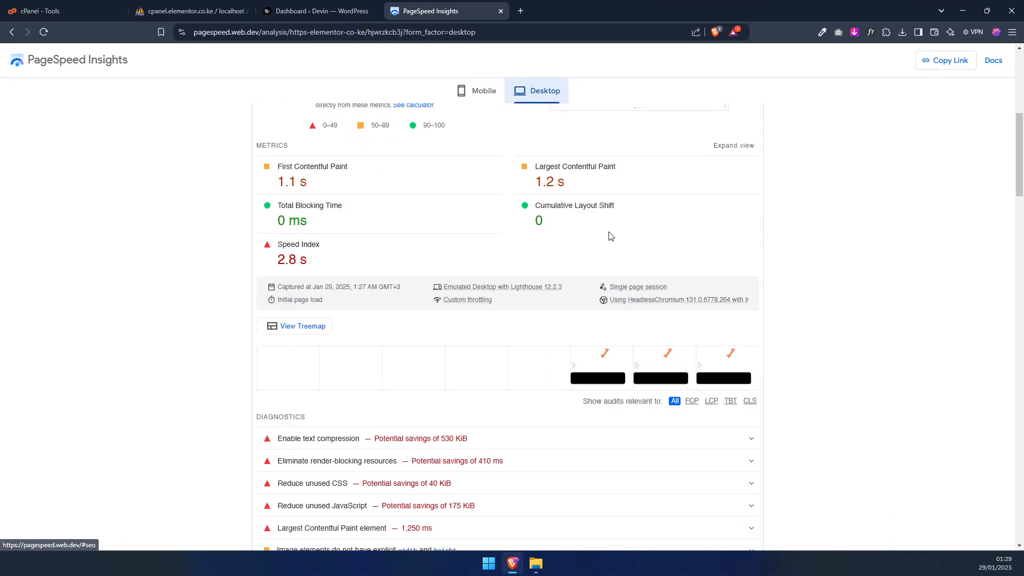
{"action": "scroll", "coordinate": [611, 235], "scroll_direction": "down", "scroll_amount": 8}
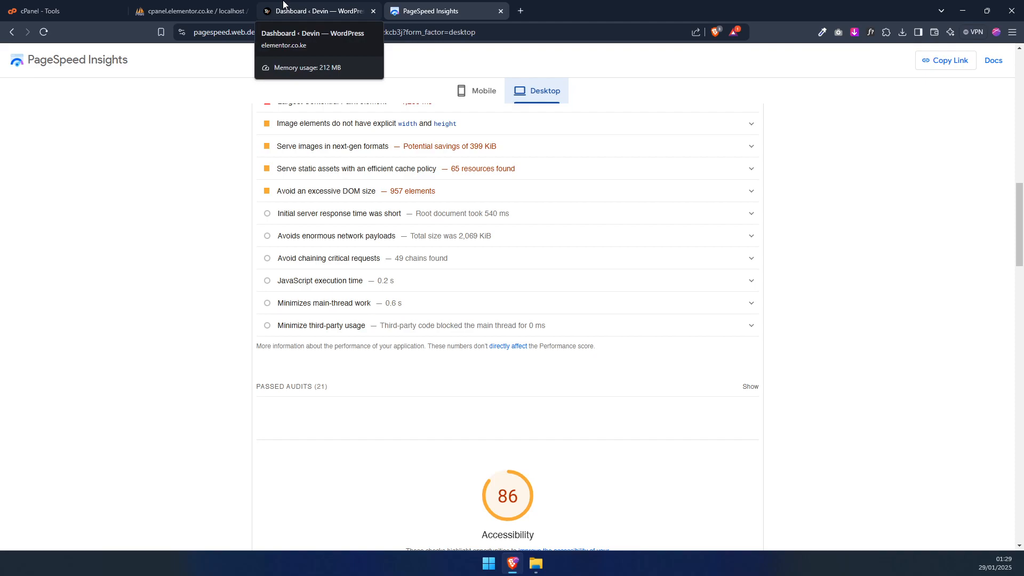
- Switch to cPanel, activate NGINX caching and clear its cache
{"action": "left_click", "coordinate": [63, 7]}
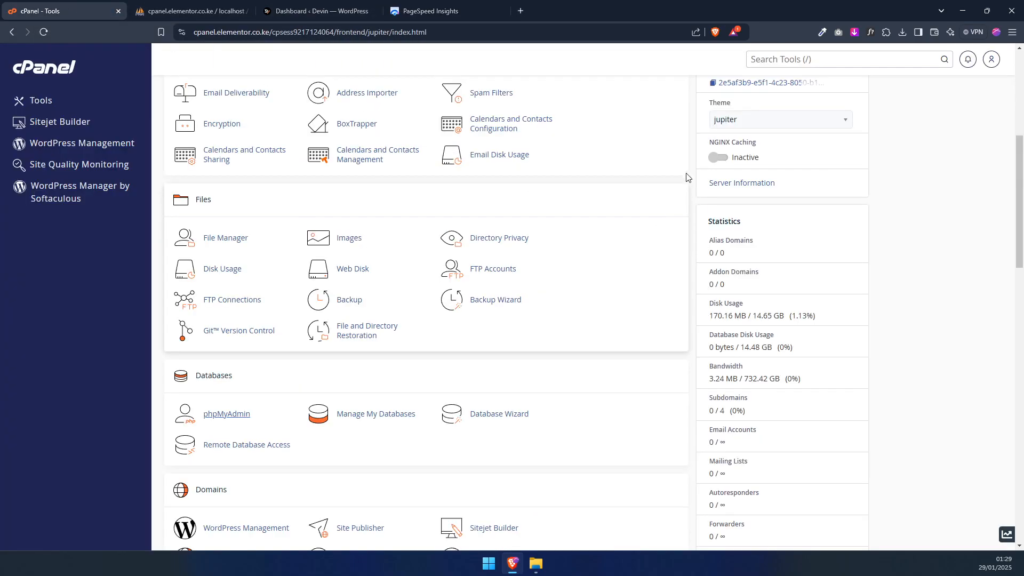
{"action": "left_click", "coordinate": [724, 158]}
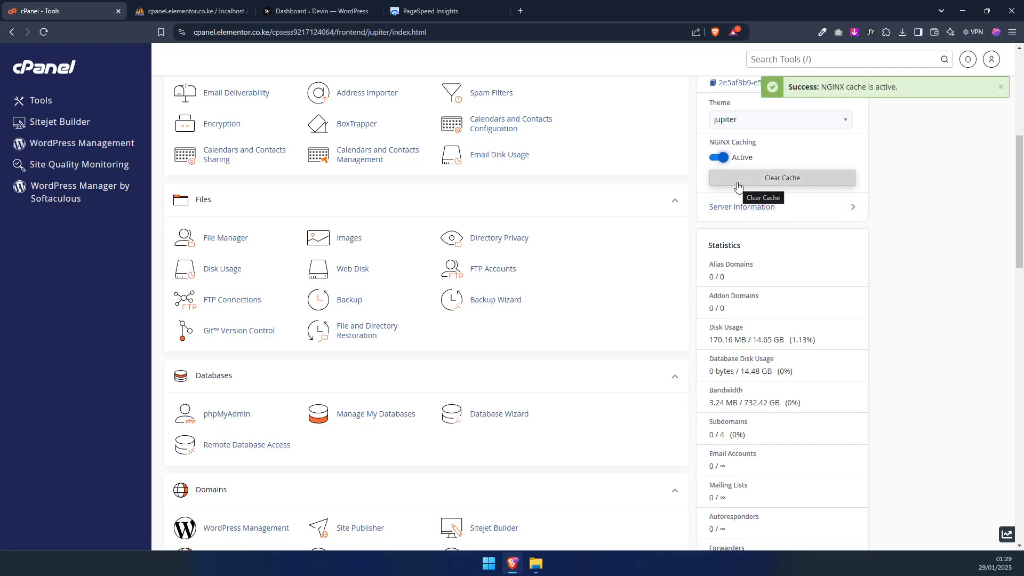
{"action": "left_click", "coordinate": [739, 180]}
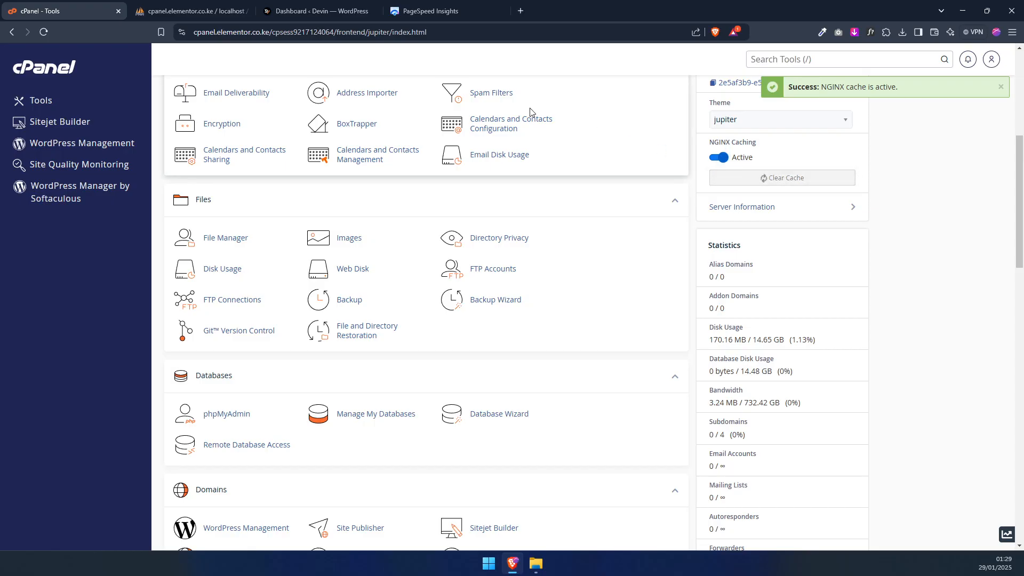
- Return to the WordPress admin, go to adding a new plugin and search for "wp rocket"
{"action": "left_click", "coordinate": [291, 7]}
{"action": "mouse_move", "coordinate": [48, 278]}
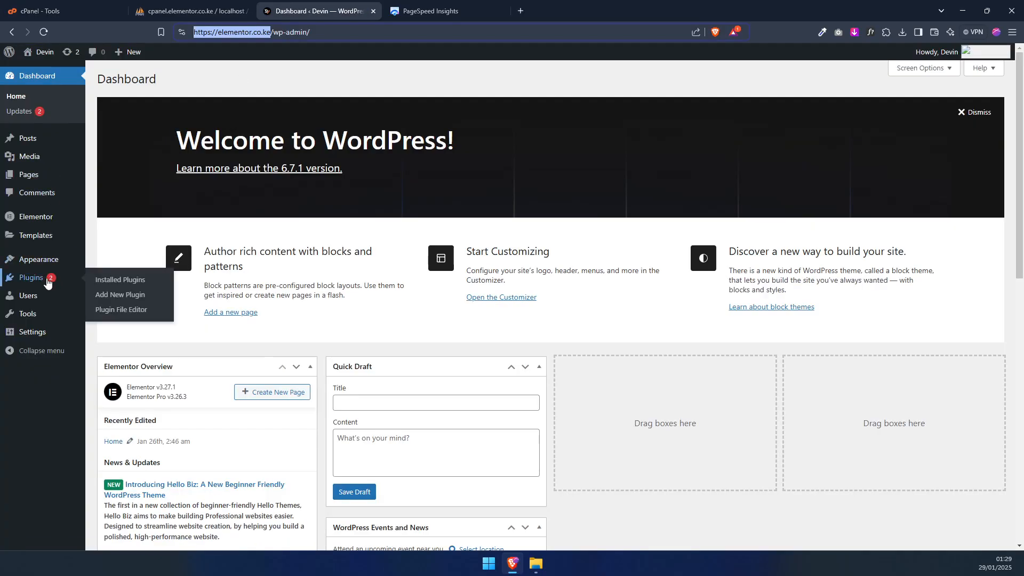
{"action": "left_click", "coordinate": [143, 294]}
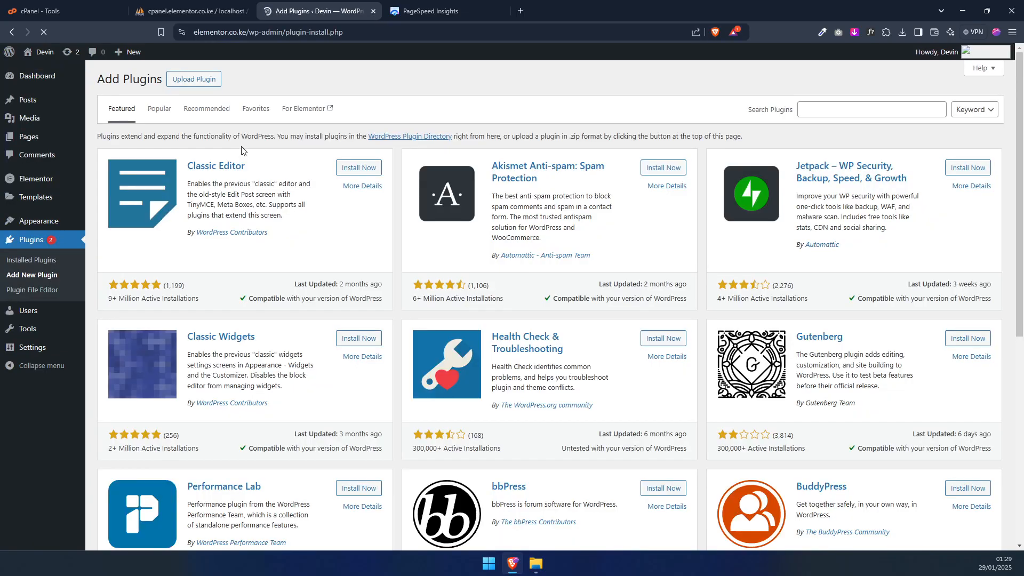
{"action": "left_click", "coordinate": [848, 113]}
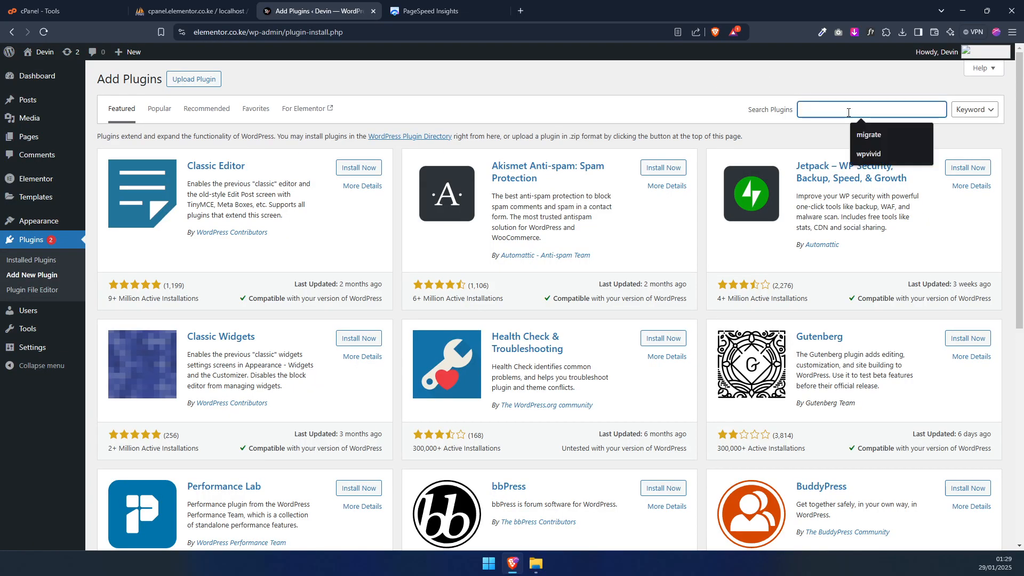
{"action": "type", "text": "w"}
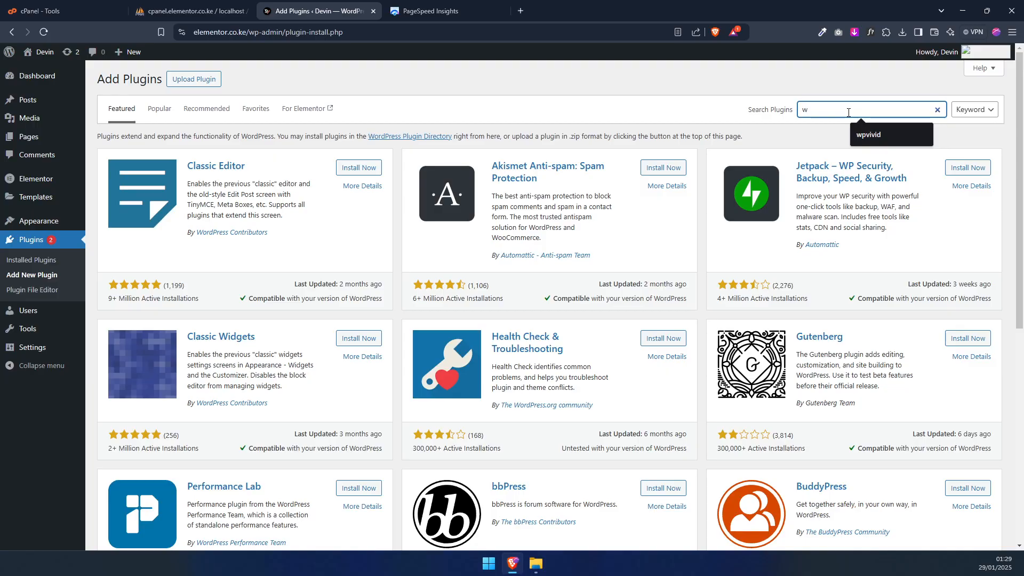
{"action": "type", "text": "p rocket"}
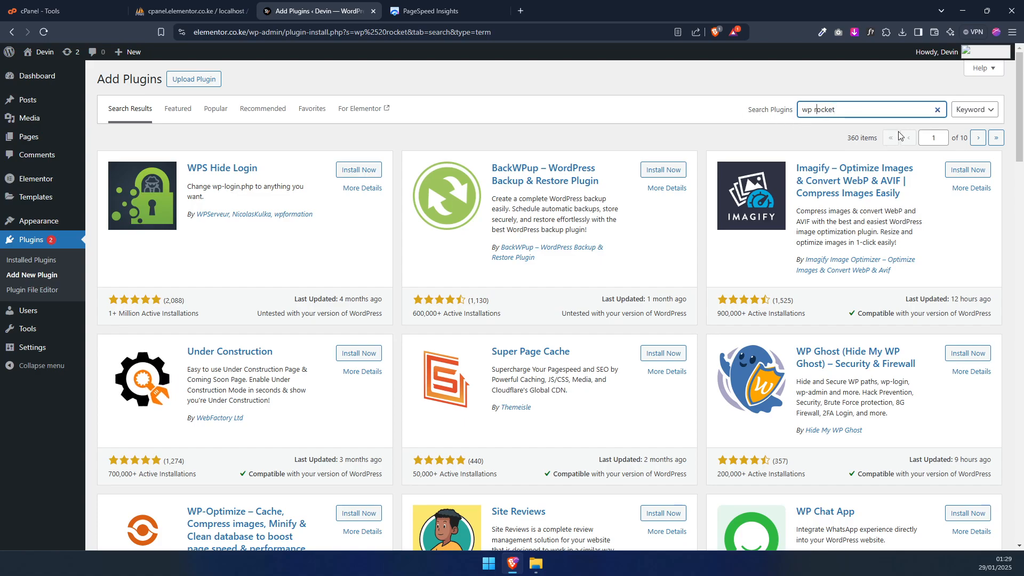
- Change the plugin search term to "wprocket", written without a space
{"action": "key", "text": "Left"}
{"action": "key", "text": "Left"}
{"action": "key", "text": "Left"}
{"action": "key", "text": "Left"}
{"action": "key", "text": "Left"}
{"action": "key", "text": "Left"}
{"action": "key", "text": "BackSpace"}
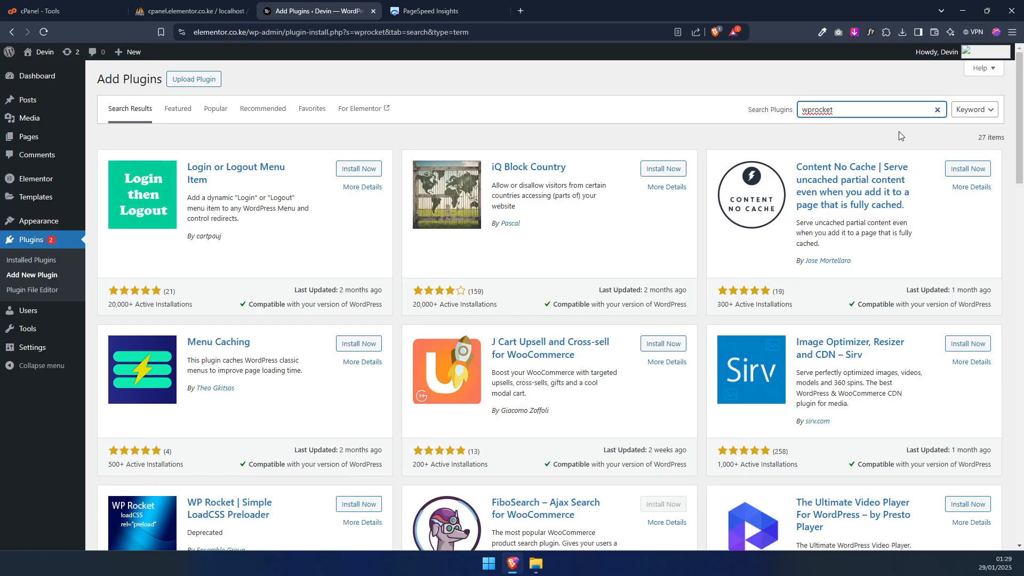
- Search the plugins for "siteground", then install and activate the Speed Optimizer plugin
{"action": "double_click", "coordinate": [820, 110]}
{"action": "type", "text": "siteground"}
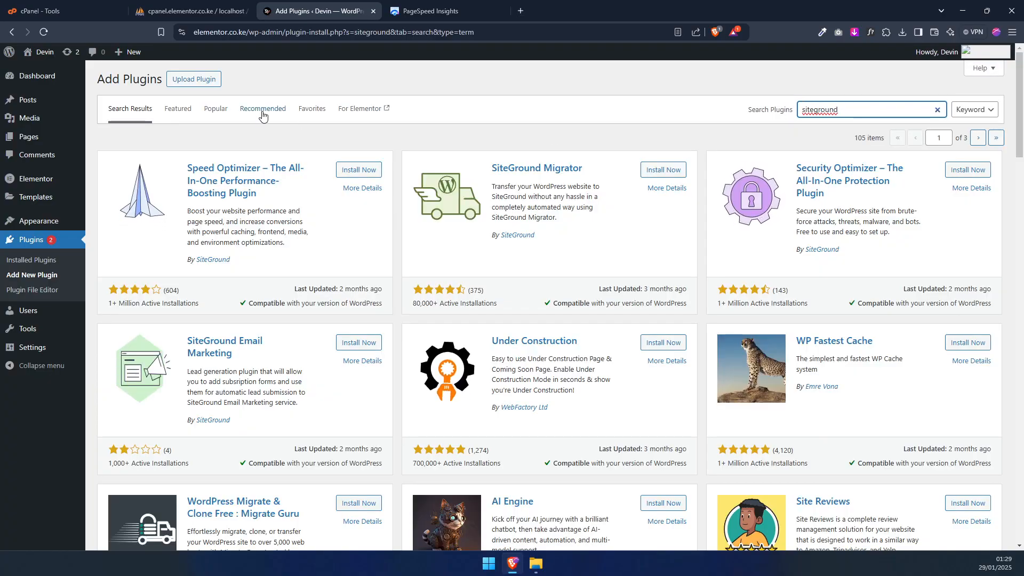
{"action": "left_click", "coordinate": [354, 171]}
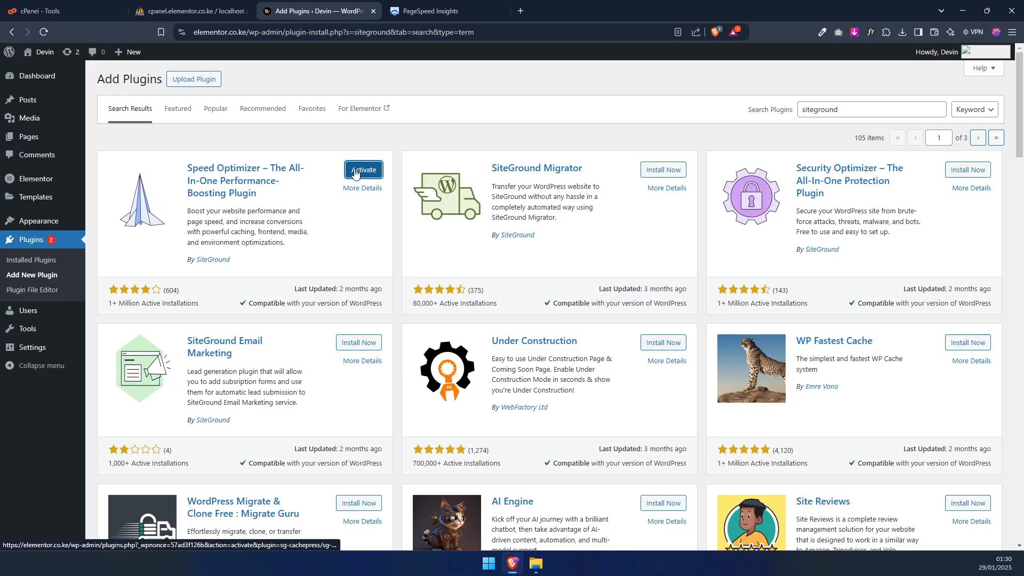
{"action": "left_click", "coordinate": [355, 172]}
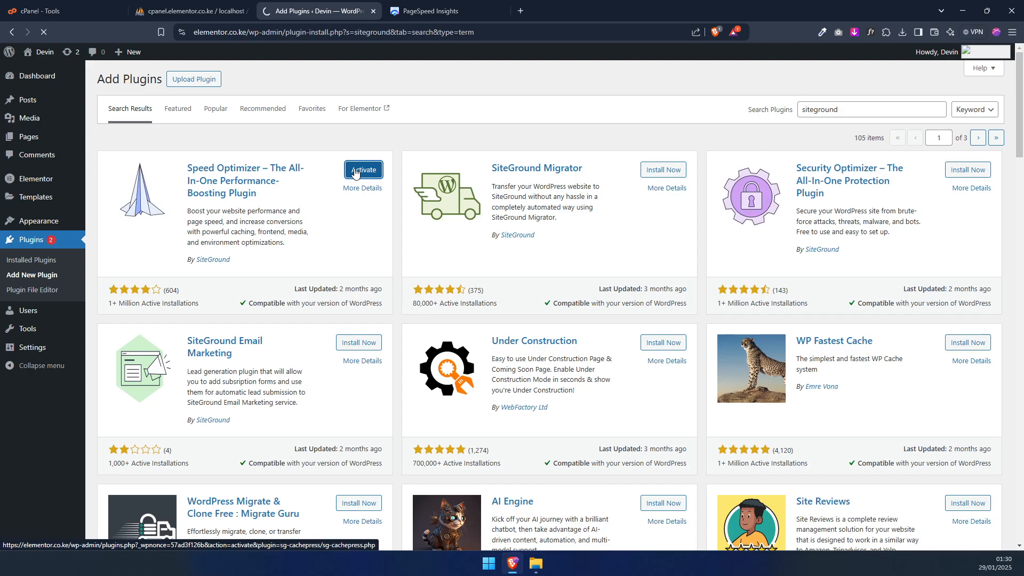
- Open the page for adding plugins in a separate browser tab and search for "litespeed cache"
{"action": "right_click", "coordinate": [33, 278]}
{"action": "left_click", "coordinate": [51, 280]}
{"action": "left_click", "coordinate": [451, 10]}
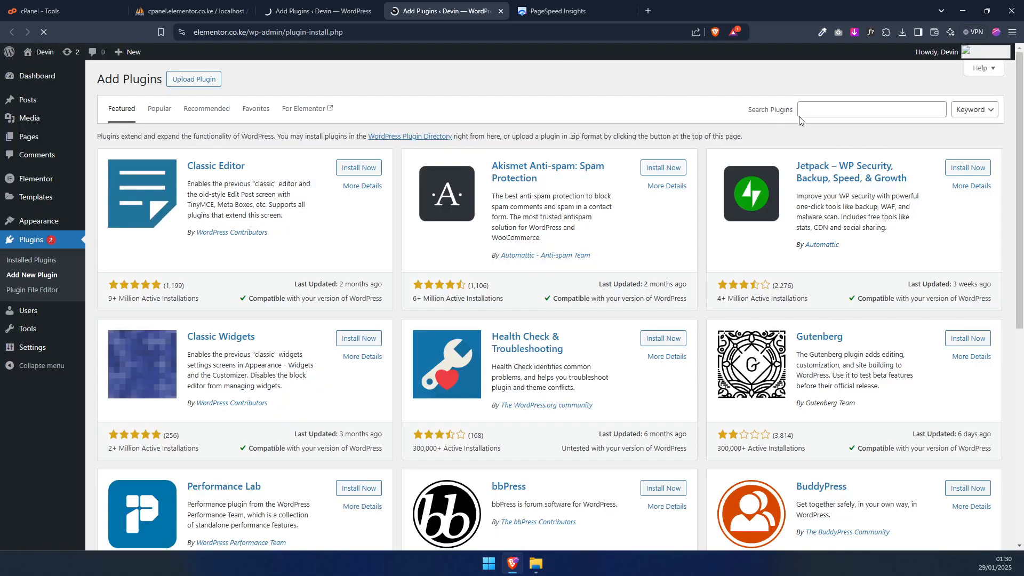
{"action": "left_click", "coordinate": [834, 109]}
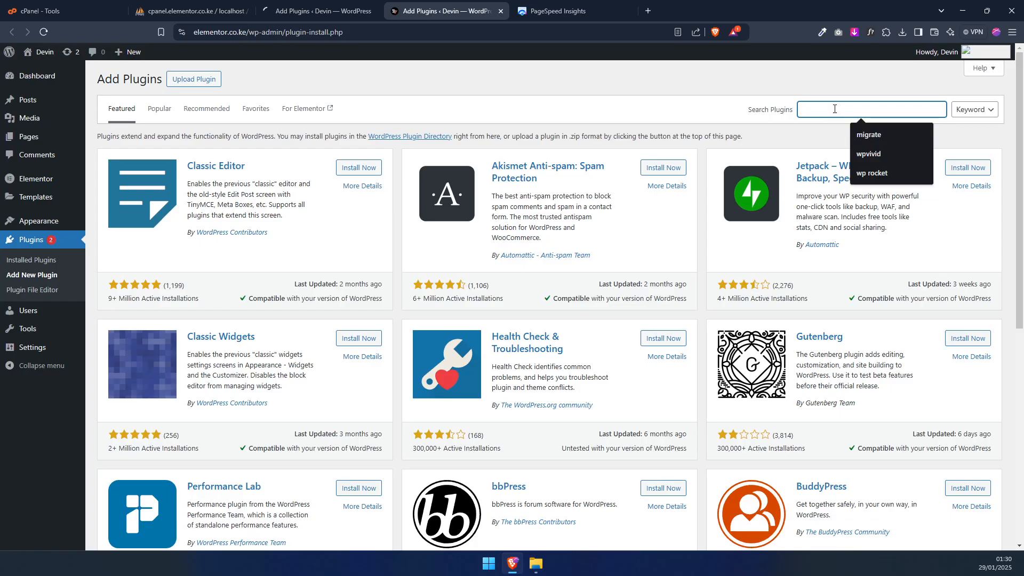
{"action": "type", "text": "litespeed"}
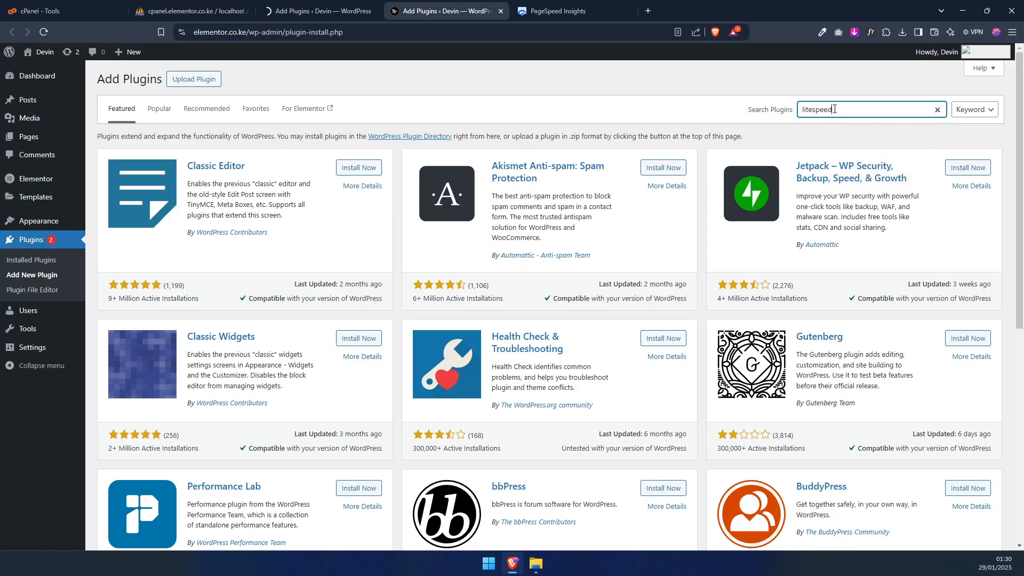
{"action": "type", "text": " cache"}
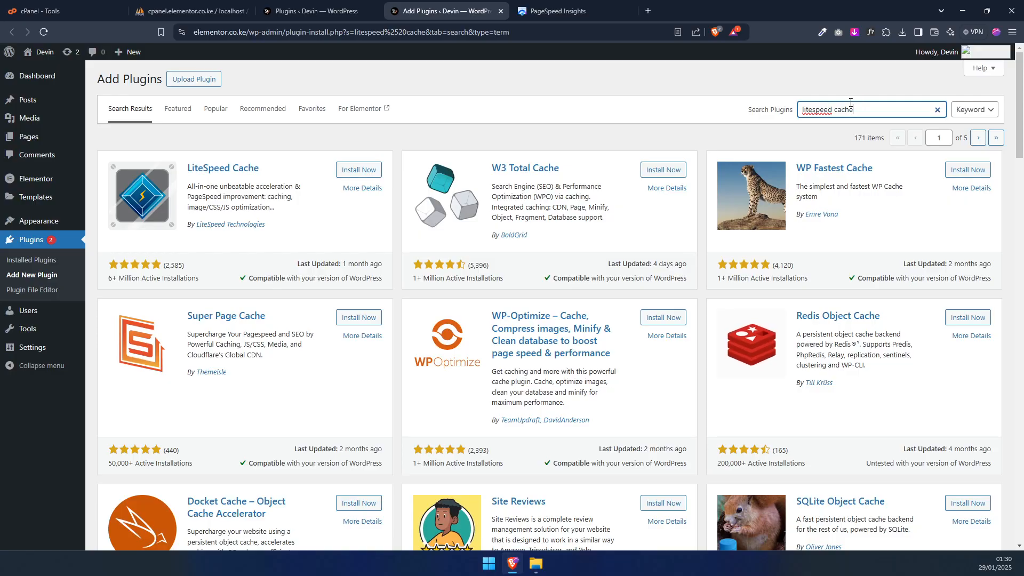
- Replace the plugin search term and search the plugin directory for "cache"
{"action": "left_click_drag", "start_coordinate": [906, 109], "coordinate": [755, 102]}
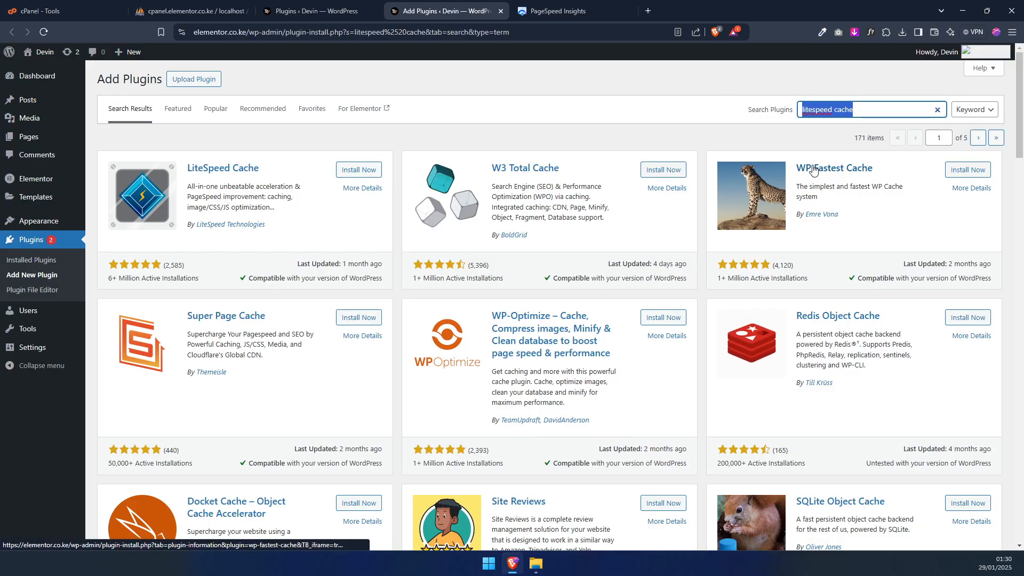
{"action": "type", "text": "wp "}
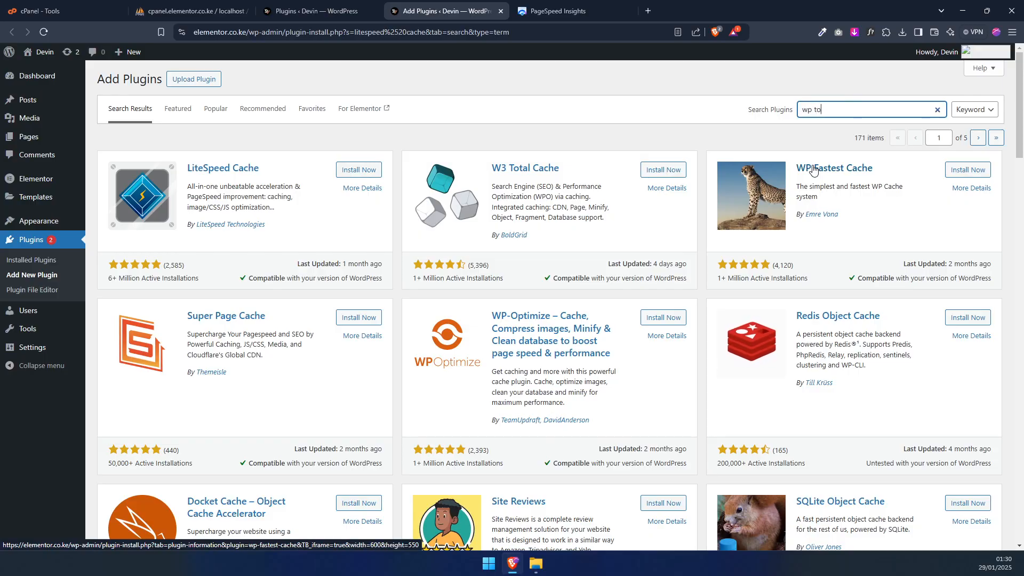
{"action": "type", "text": "to"}
{"action": "key", "text": "BackSpace"}
{"action": "key", "text": "BackSpace"}
{"action": "key", "text": "BackSpace"}
{"action": "key", "text": "BackSpace"}
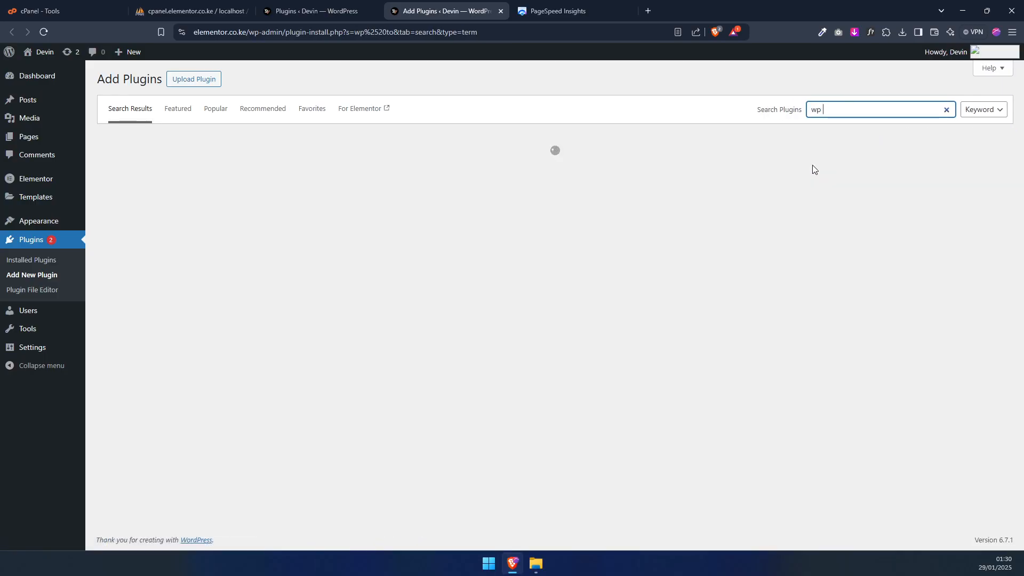
{"action": "key", "text": "BackSpace"}
{"action": "type", "text": "cache"}
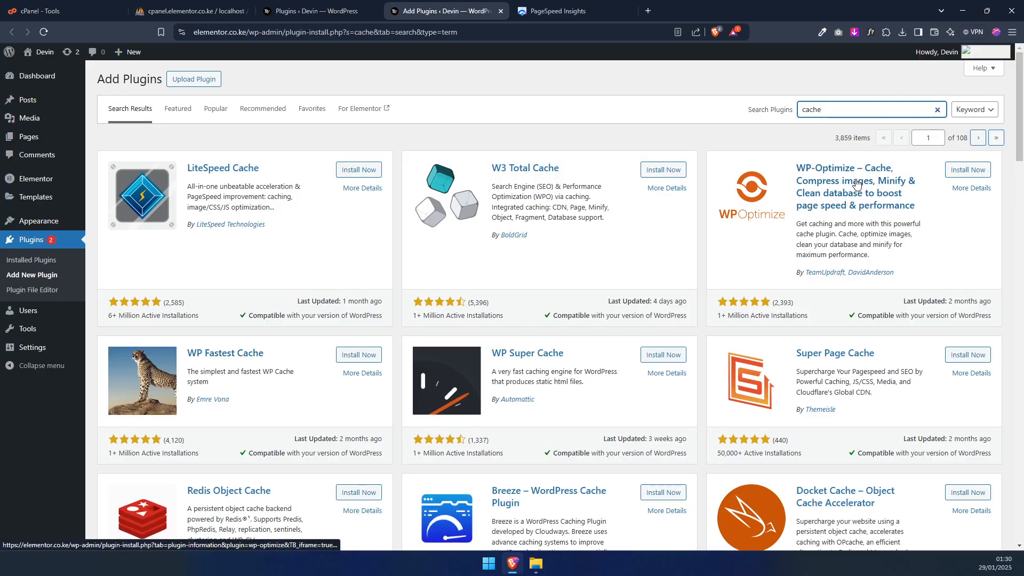
- Enable File-Based Caching in Speed Optimizer's caching settings, leaving the data collection and e-mail tips options unchecked
{"action": "left_click", "coordinate": [315, 11]}
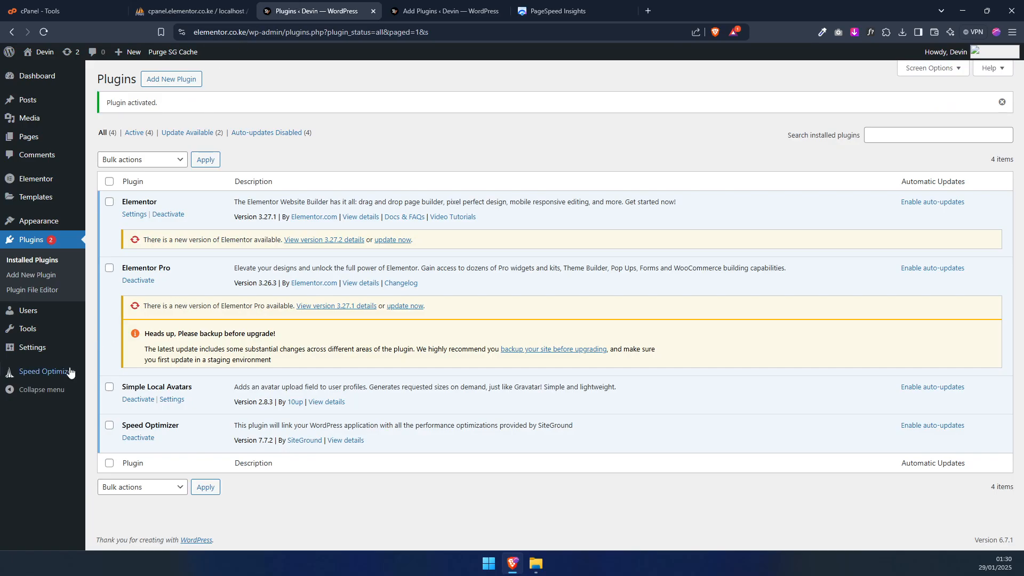
{"action": "mouse_move", "coordinate": [56, 377]}
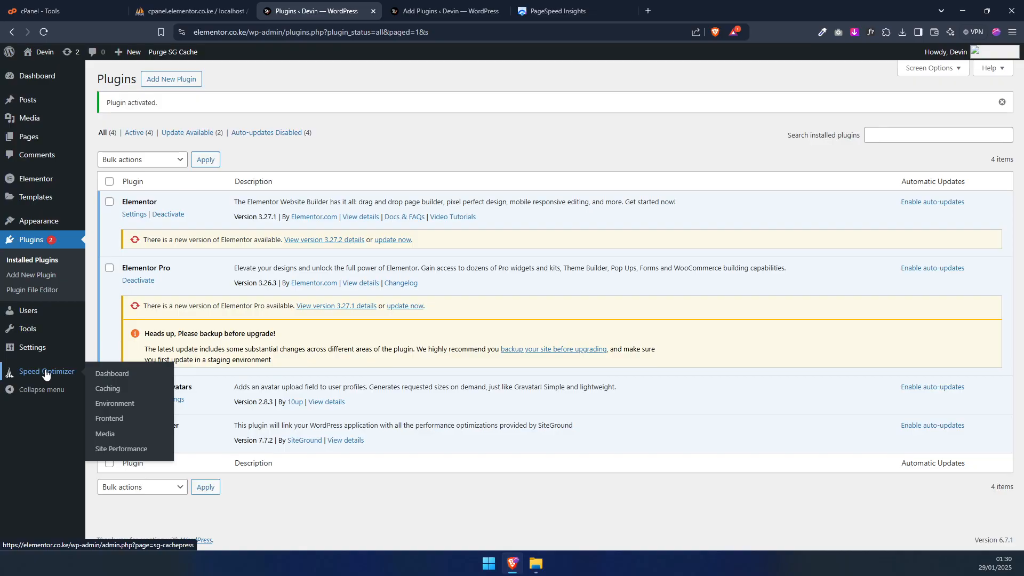
{"action": "left_click", "coordinate": [123, 393]}
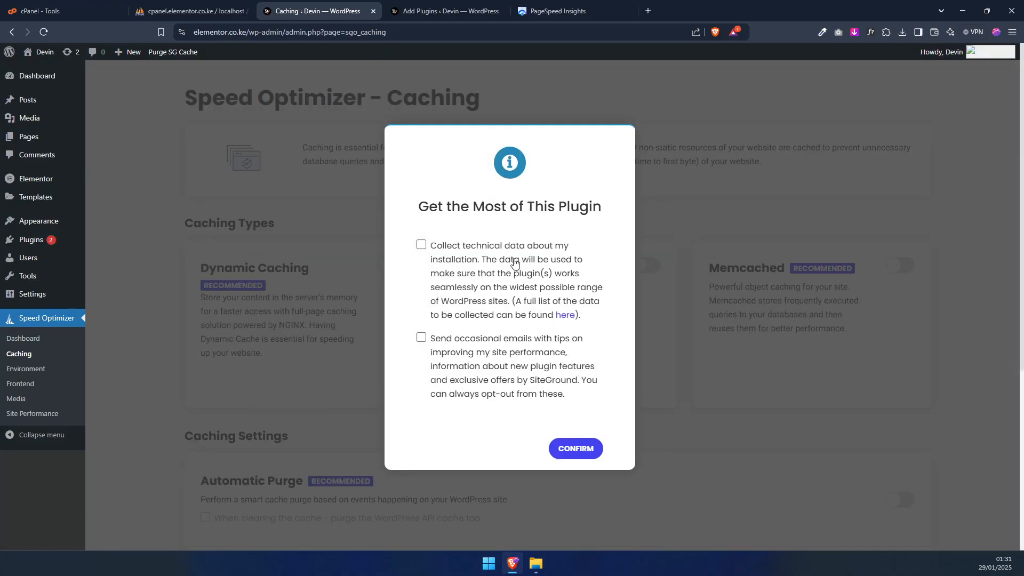
{"action": "left_click", "coordinate": [567, 443]}
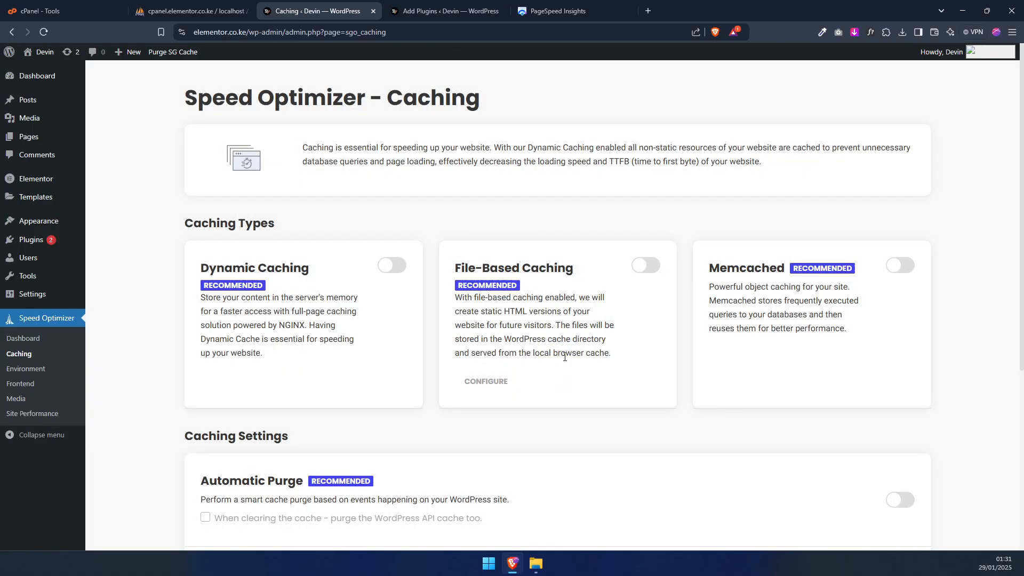
{"action": "left_click", "coordinate": [650, 265]}
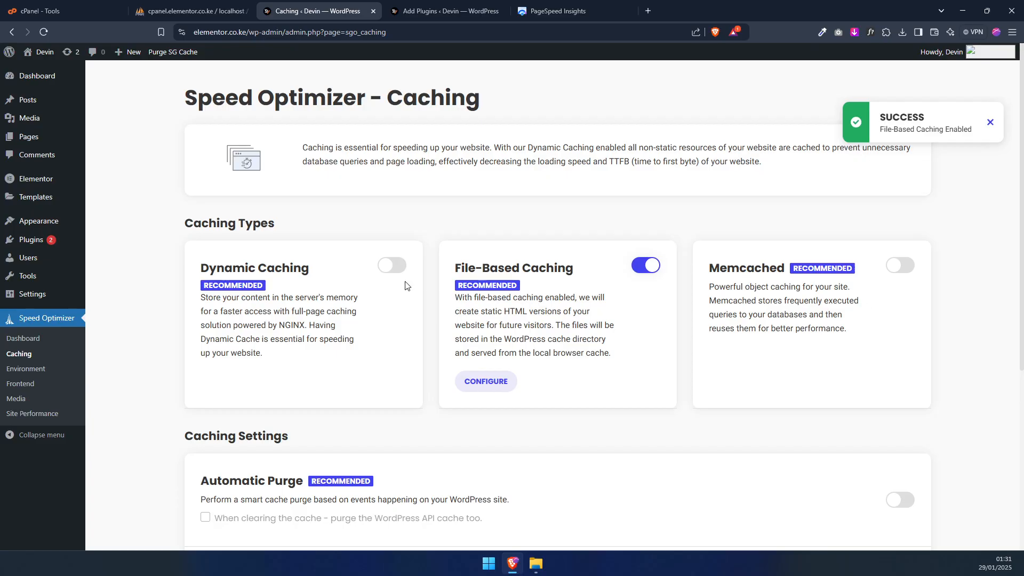
- Try to enable Dynamic Caching and Memcached, dismissing the SiteGround notice for each
{"action": "left_click", "coordinate": [391, 265]}
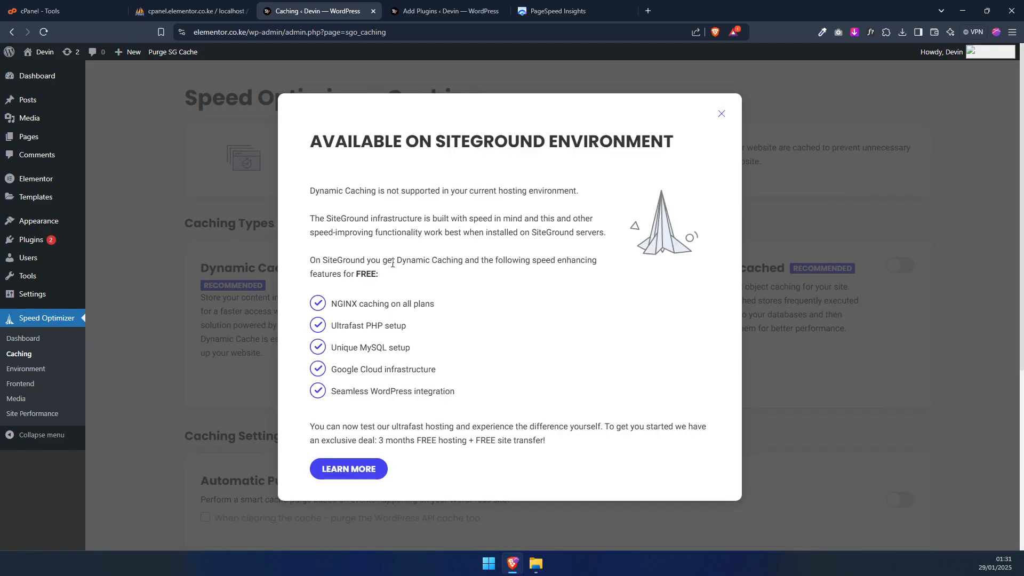
{"action": "left_click", "coordinate": [721, 113]}
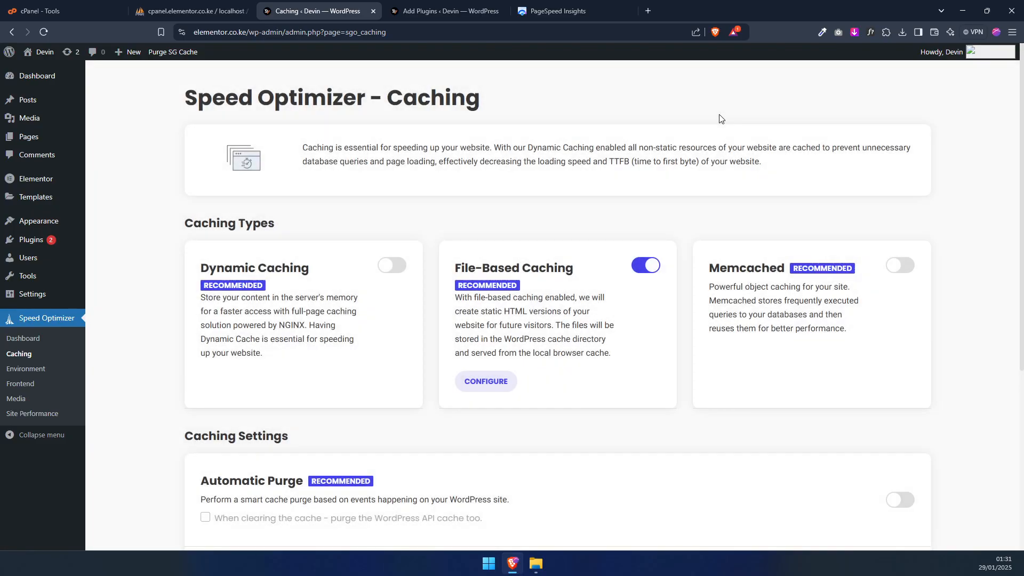
{"action": "left_click", "coordinate": [911, 266]}
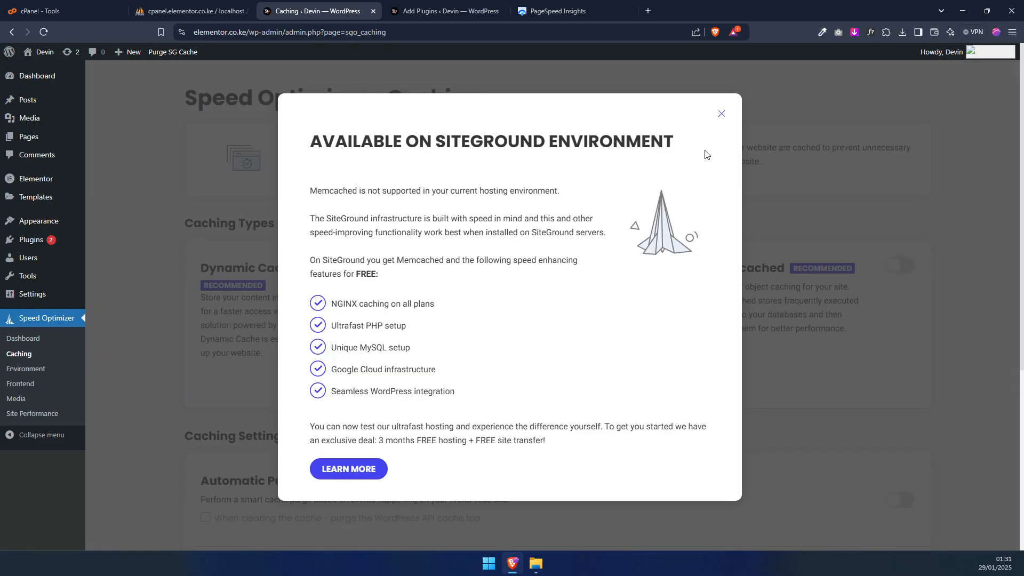
{"action": "left_click", "coordinate": [721, 113]}
- Enable Automatic Purge and include the WordPress API cache when clearing the cache
{"action": "scroll", "coordinate": [575, 250], "scroll_direction": "down", "scroll_amount": 4}
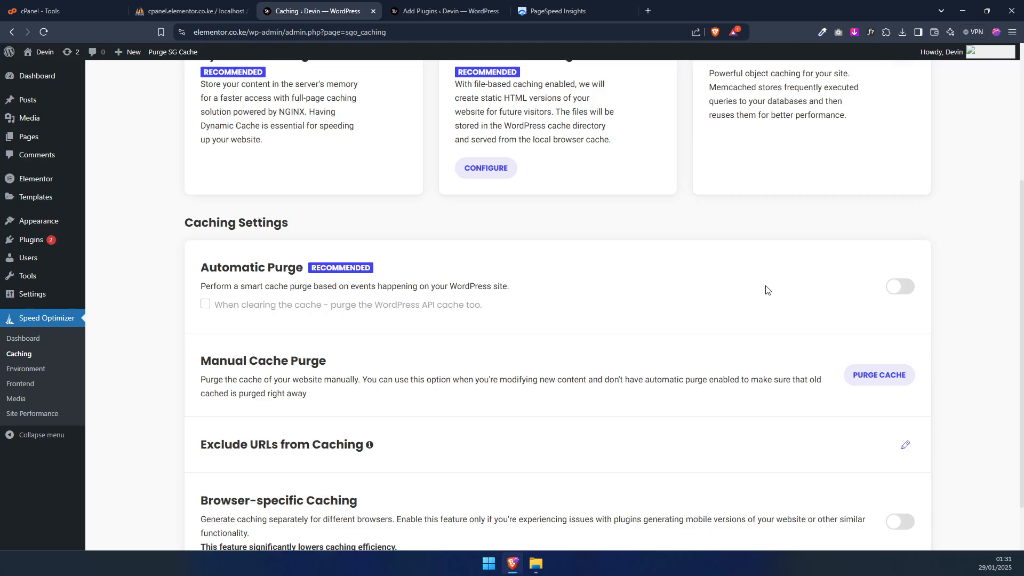
{"action": "left_click", "coordinate": [907, 289]}
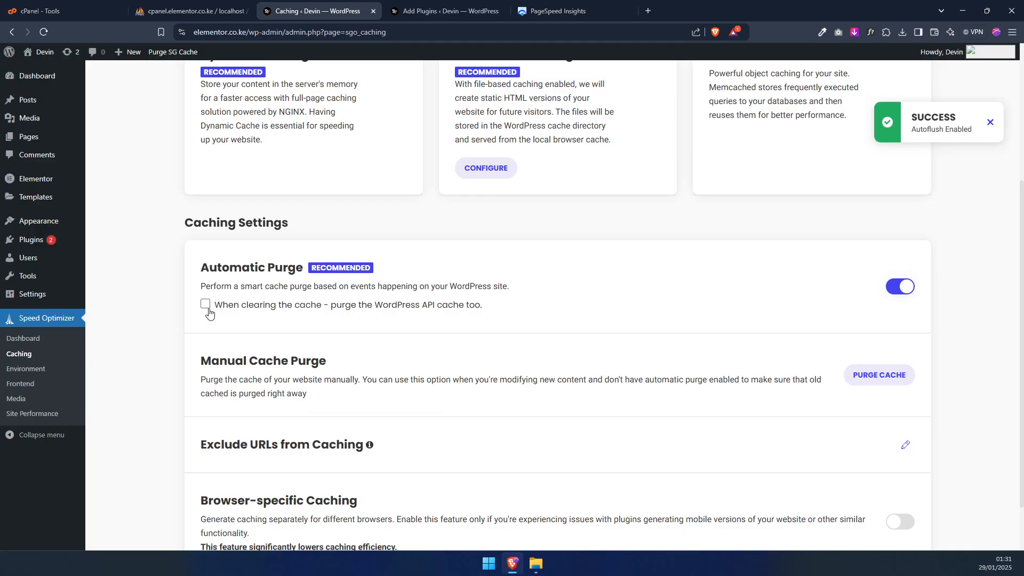
{"action": "left_click", "coordinate": [207, 308]}
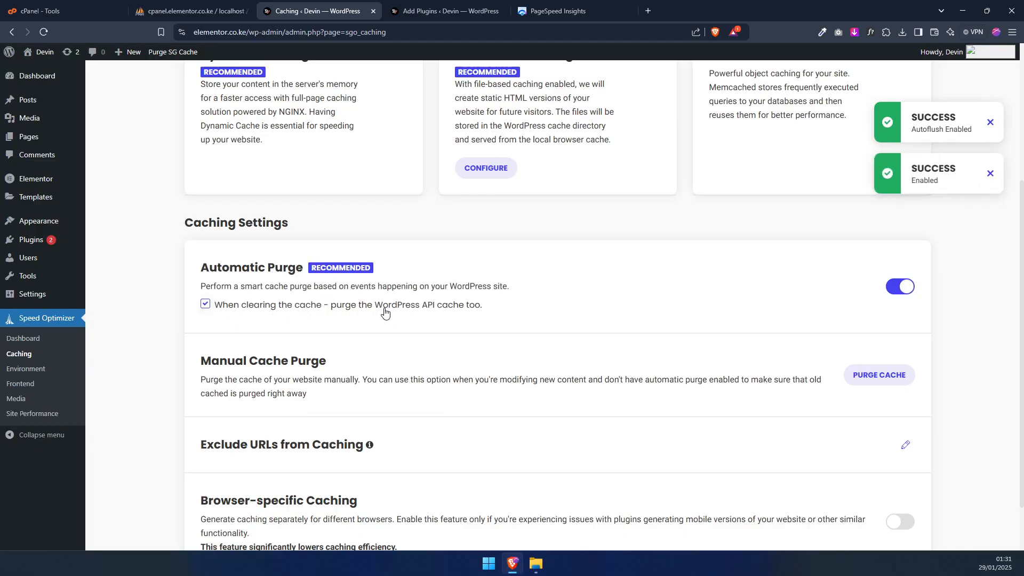
- Exclude the "login" and "cart" URLs from caching and save the exclusion list
{"action": "scroll", "coordinate": [408, 315], "scroll_direction": "down", "scroll_amount": 1}
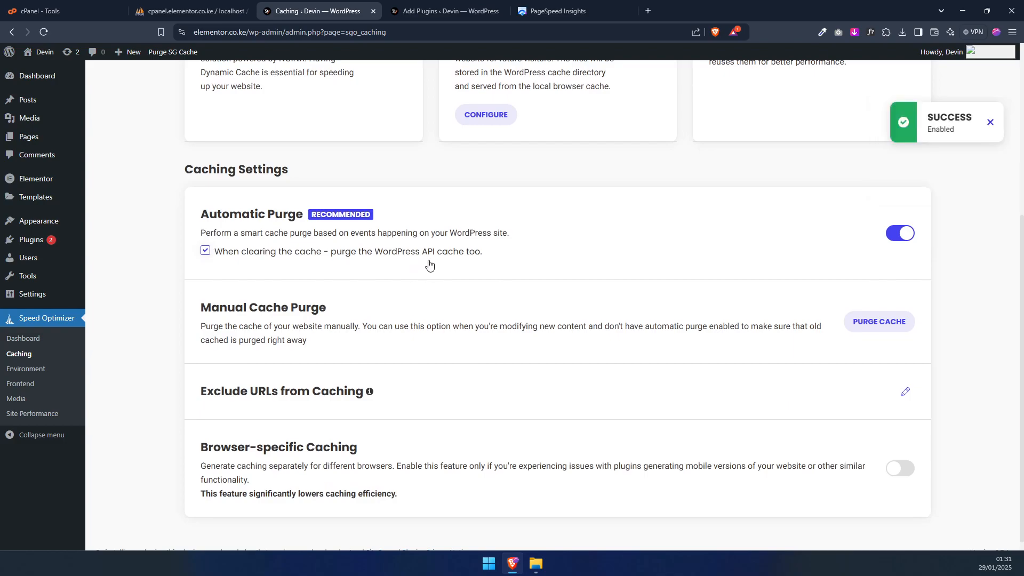
{"action": "scroll", "coordinate": [432, 262], "scroll_direction": "down", "scroll_amount": 1}
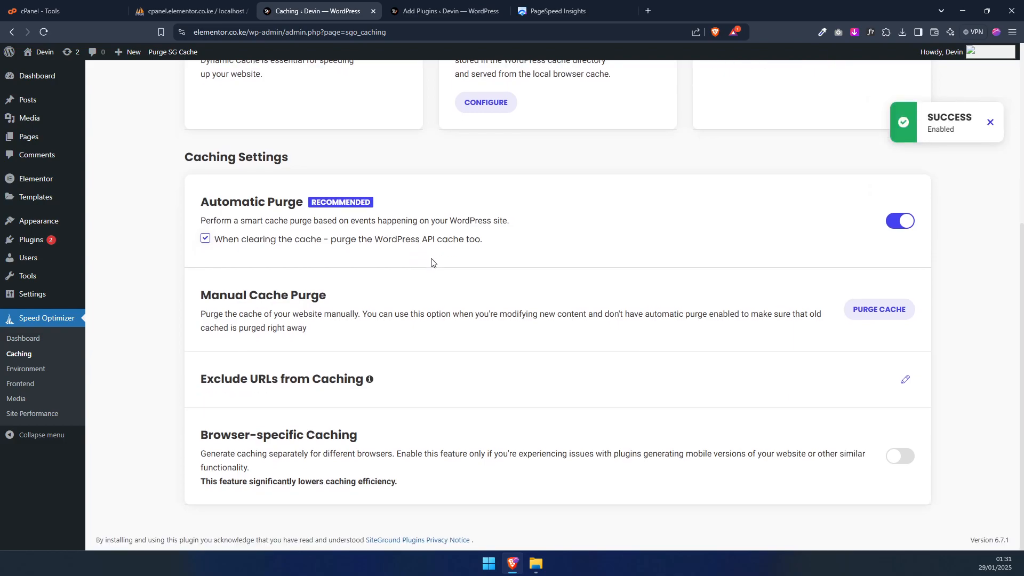
{"action": "left_click", "coordinate": [903, 382]}
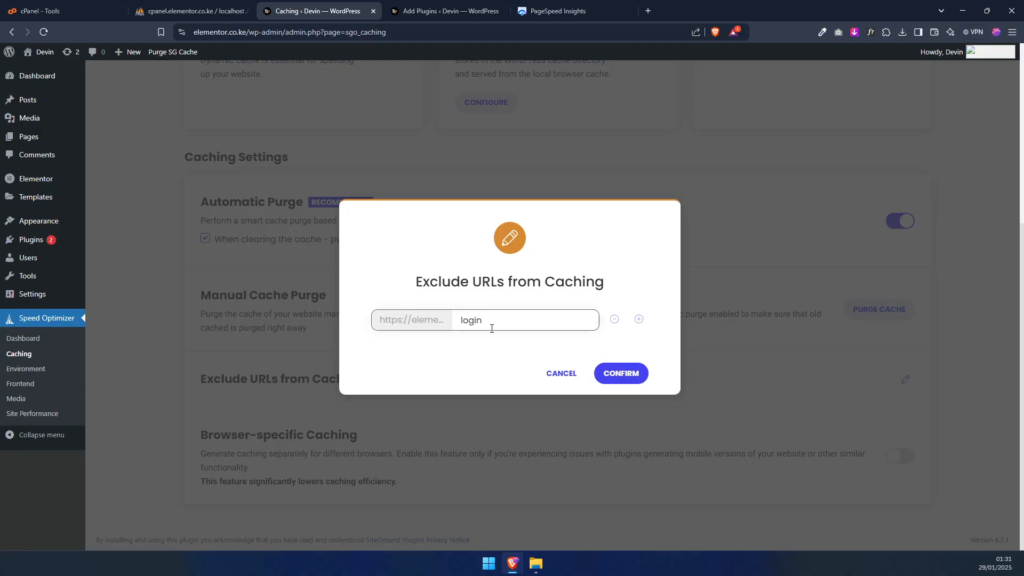
{"action": "left_click", "coordinate": [614, 373]}
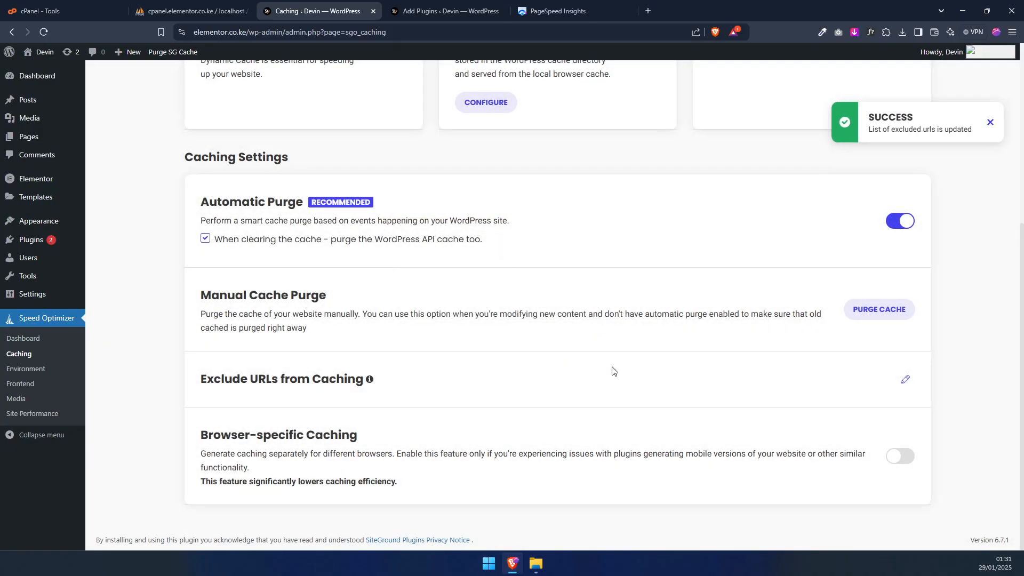
{"action": "left_click", "coordinate": [903, 379]}
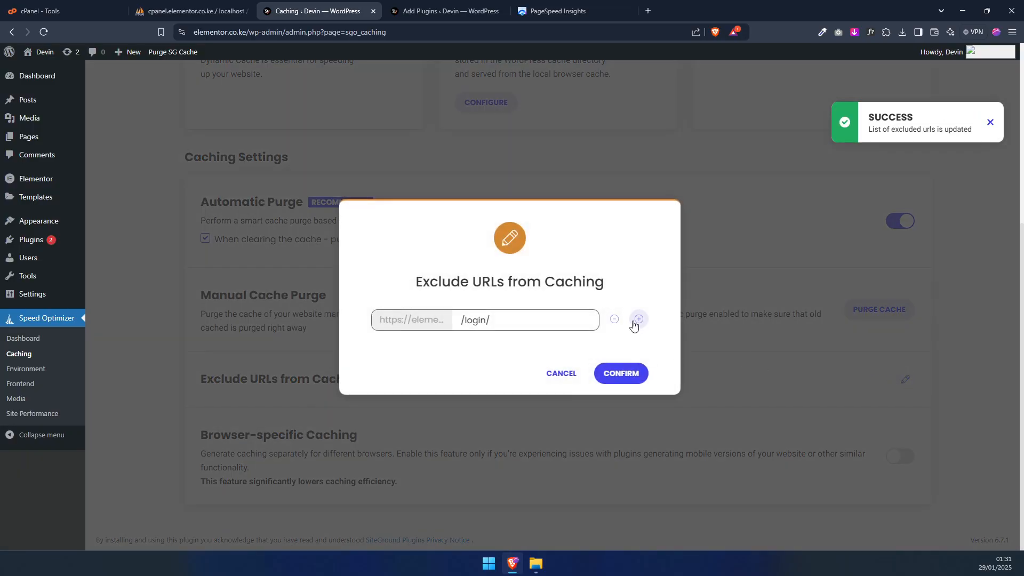
{"action": "left_click", "coordinate": [638, 319]}
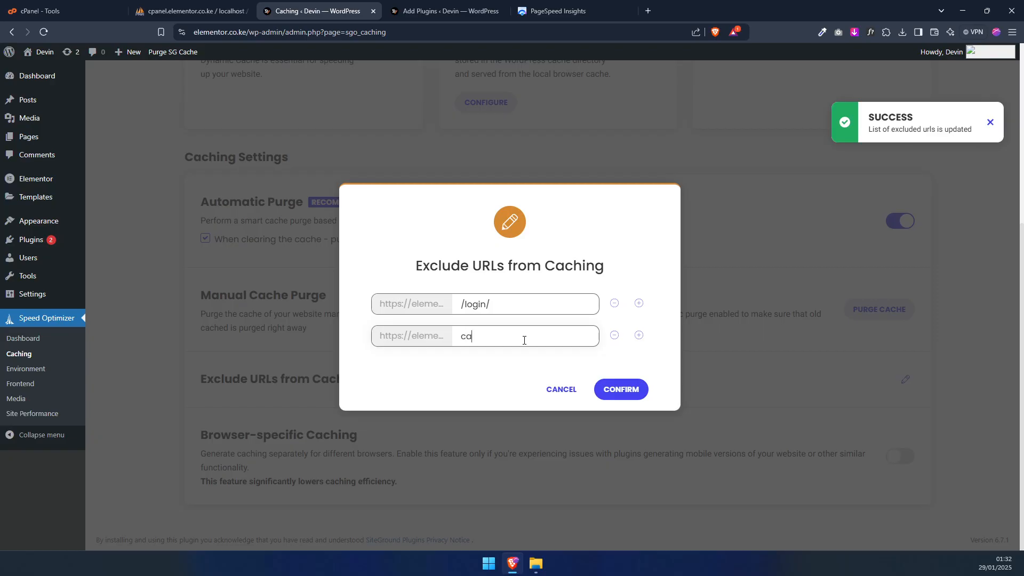
{"action": "left_click", "coordinate": [638, 336]}
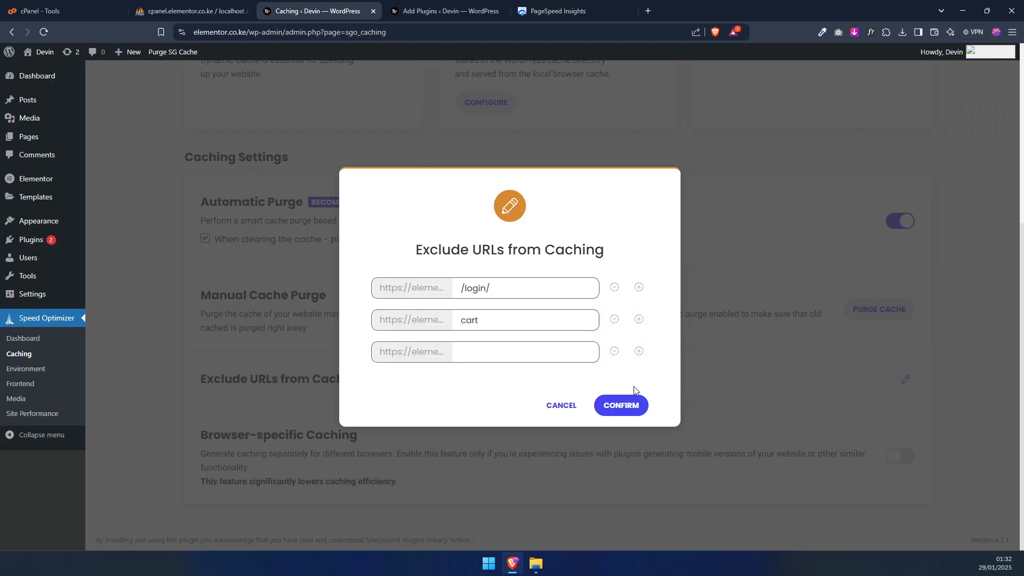
{"action": "left_click", "coordinate": [631, 405]}
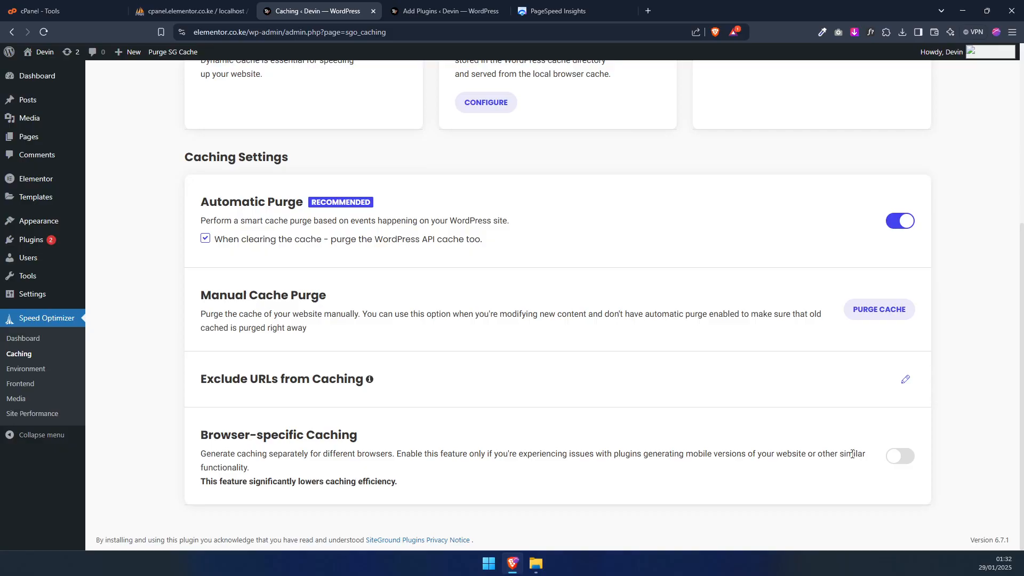
- Open Speed Optimizer's Environment settings and load elementor.co.ke in the other WordPress tab to look over the homepage
{"action": "left_click", "coordinate": [26, 369]}
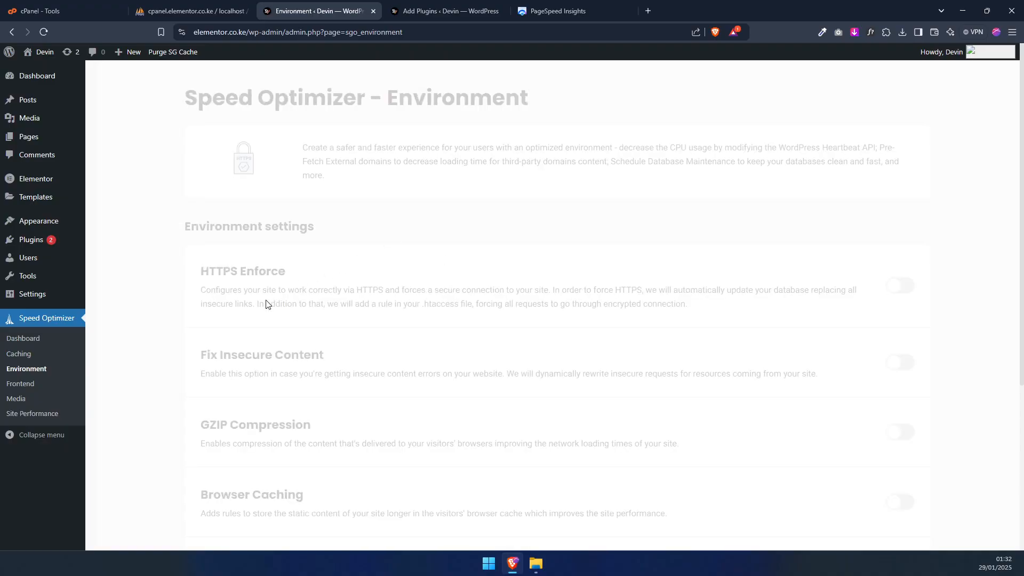
{"action": "left_click", "coordinate": [426, 18]}
{"action": "left_click", "coordinate": [409, 32]}
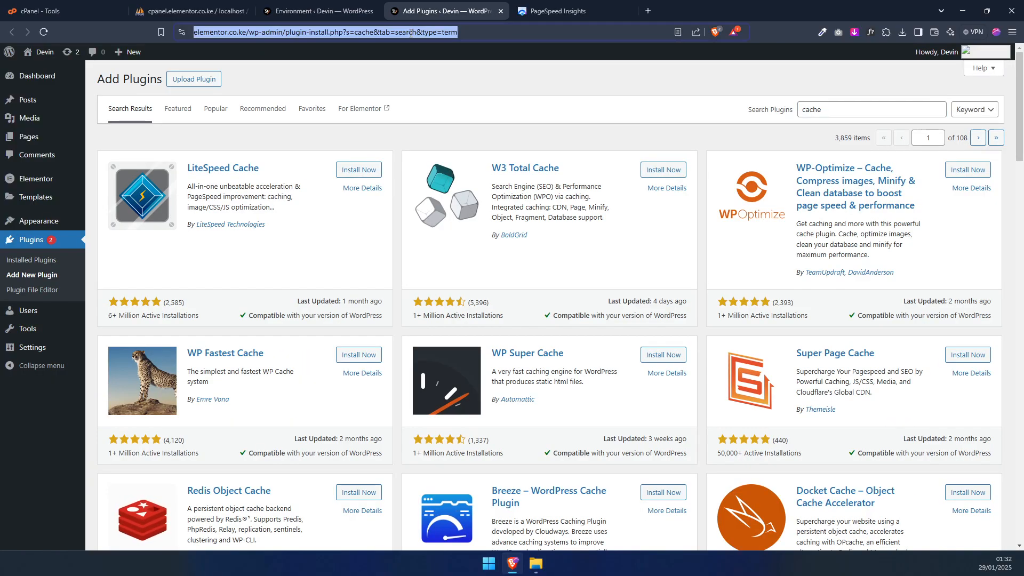
{"action": "type", "text": "elementor.co.ke"}
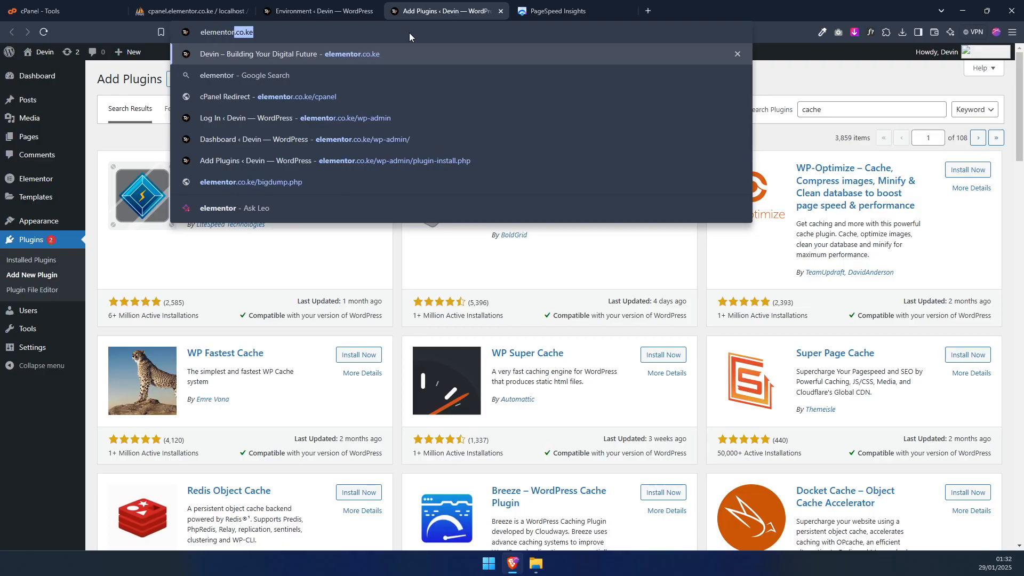
{"action": "key", "text": "Return"}
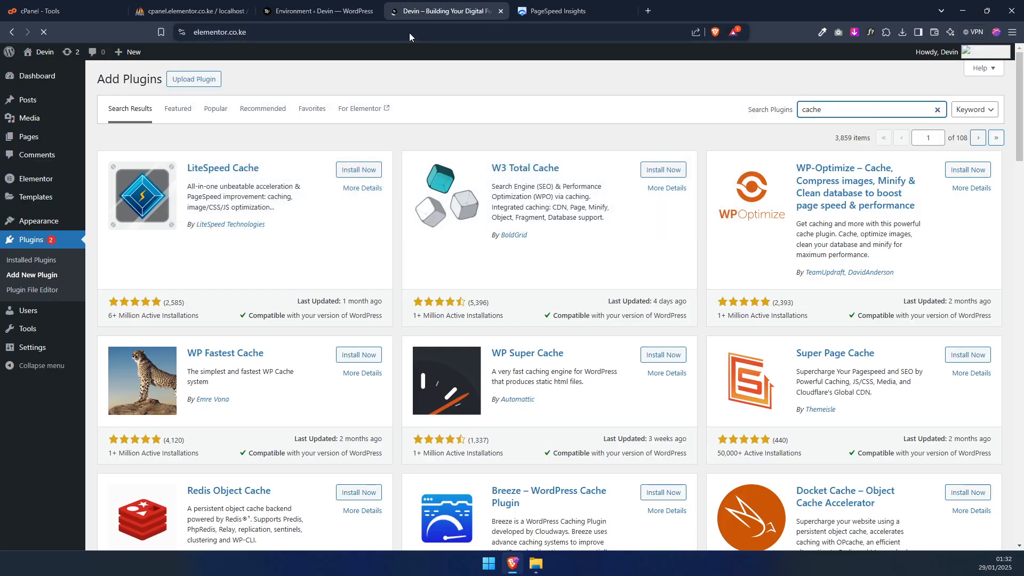
{"action": "scroll", "coordinate": [477, 147], "scroll_direction": "down", "scroll_amount": 10}
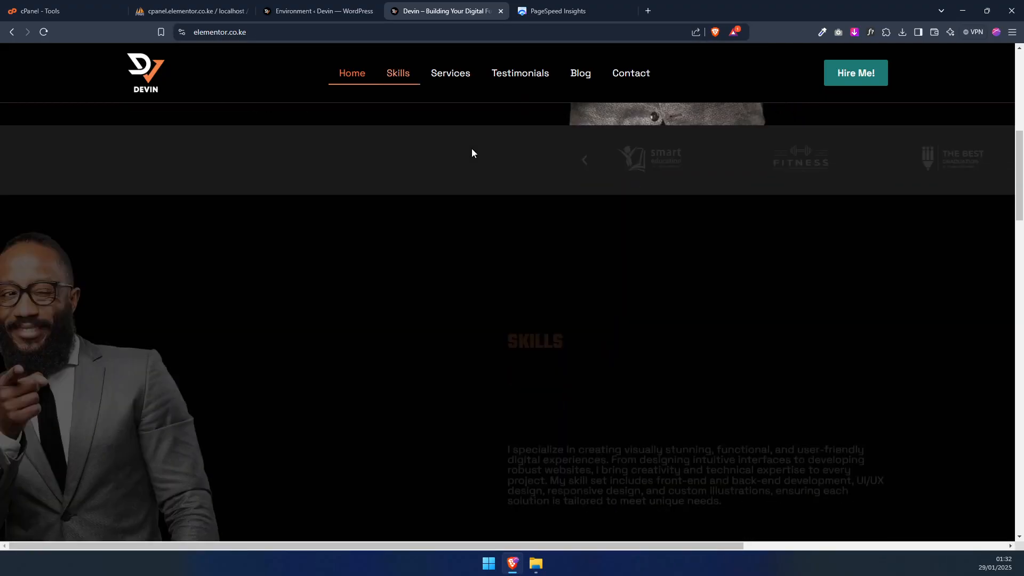
- Try to enable HTTPS Enforce in Speed Optimizer's Environment settings
{"action": "left_click", "coordinate": [312, 6]}
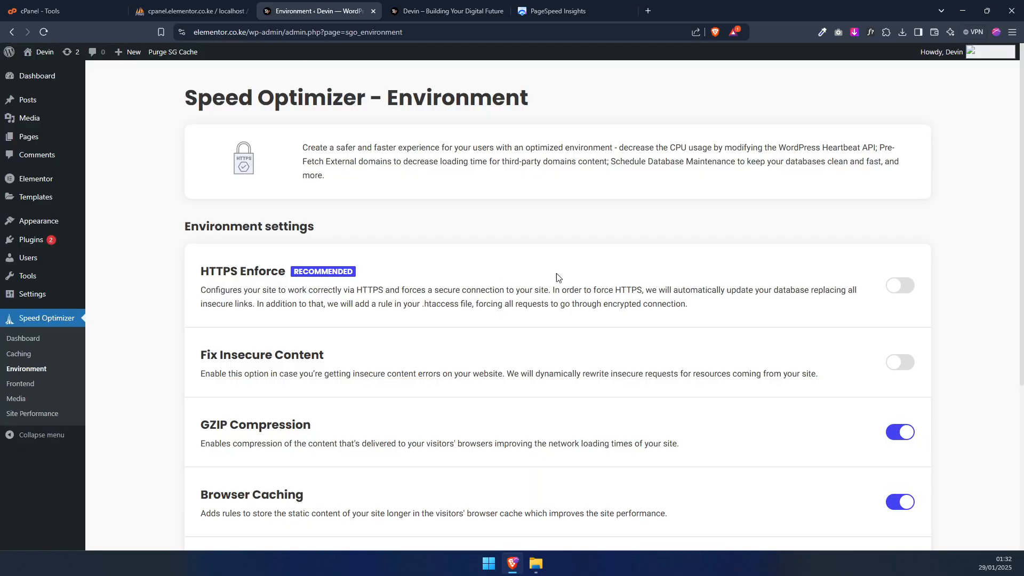
{"action": "left_click", "coordinate": [895, 291]}
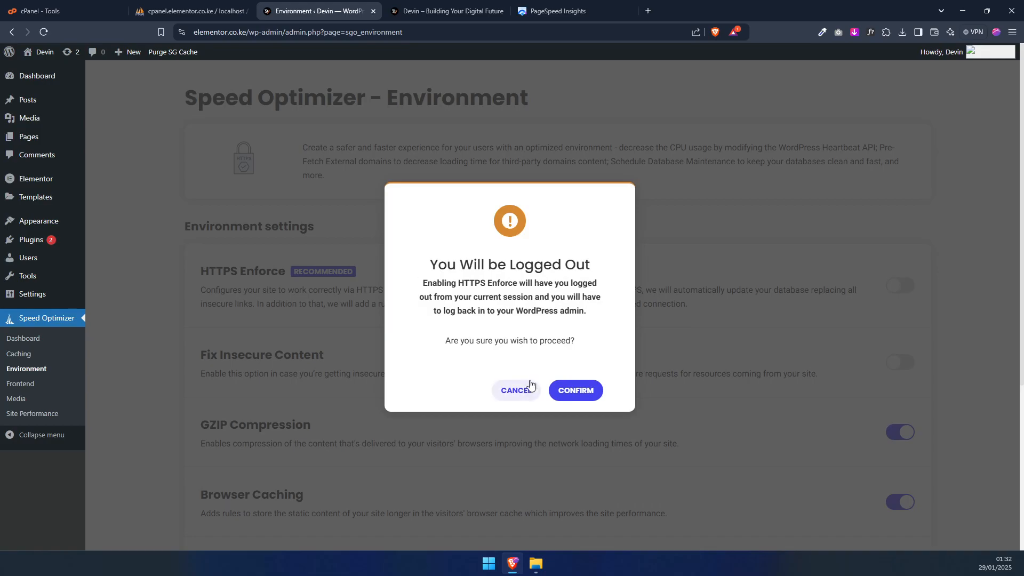
{"action": "left_click", "coordinate": [576, 395]}
- Search the cPanel tools for "ssl" and "domains", open Domains, and return to Speed Optimizer's Environment settings
{"action": "left_click", "coordinate": [107, 11]}
{"action": "left_click", "coordinate": [798, 59]}
{"action": "type", "text": "domains"}
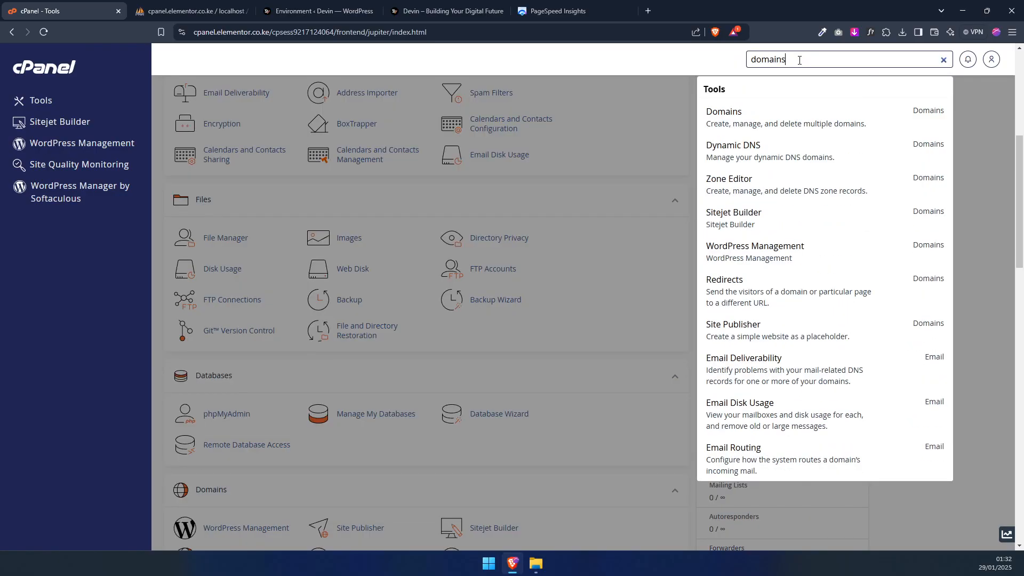
{"action": "left_click_drag", "start_coordinate": [798, 59], "coordinate": [682, 62]}
{"action": "type", "text": "ssl"}
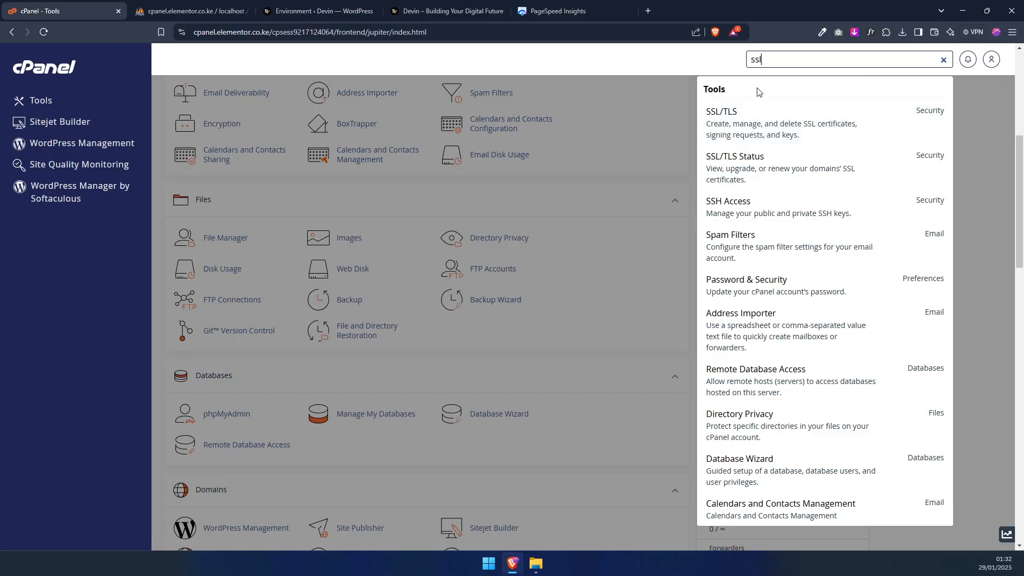
{"action": "left_click_drag", "start_coordinate": [776, 61], "coordinate": [703, 48]}
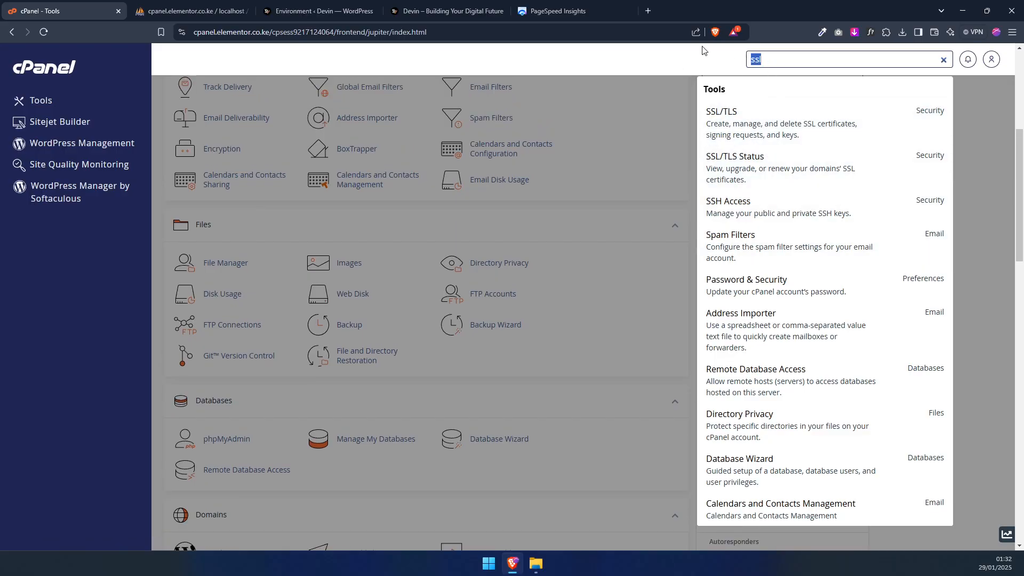
{"action": "type", "text": "domains"}
{"action": "left_click", "coordinate": [746, 118]}
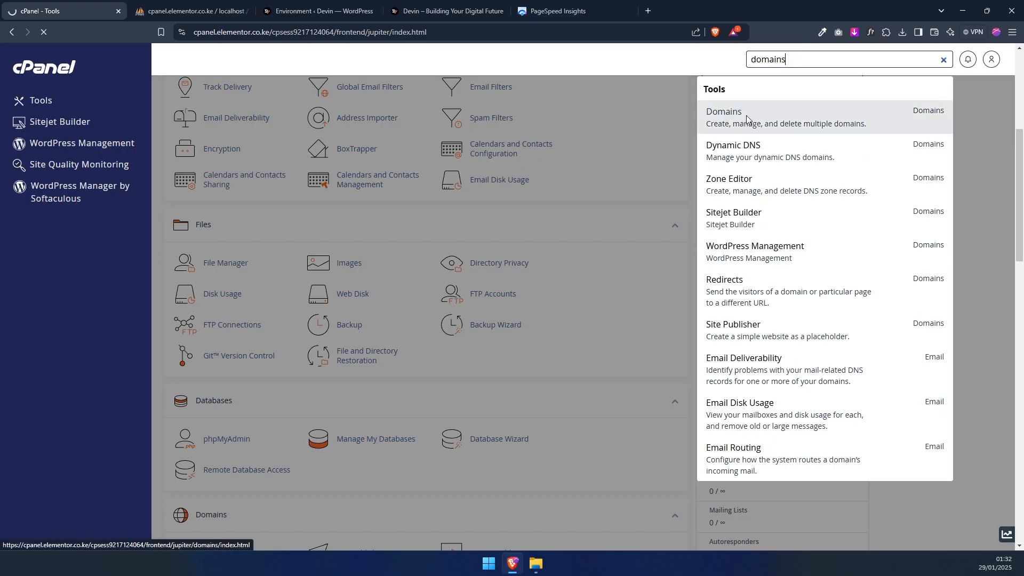
{"action": "left_click", "coordinate": [320, 11]}
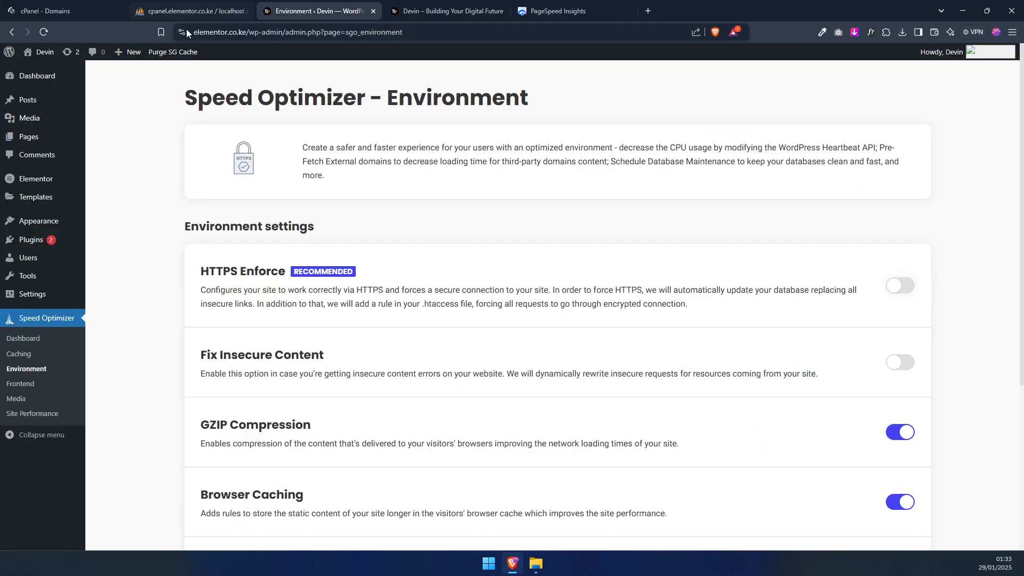
- Turn on Force HTTPS Redirect for elementor.co.ke in cPanel's Domains list and return to Speed Optimizer's Environment settings
{"action": "left_click", "coordinate": [61, 7]}
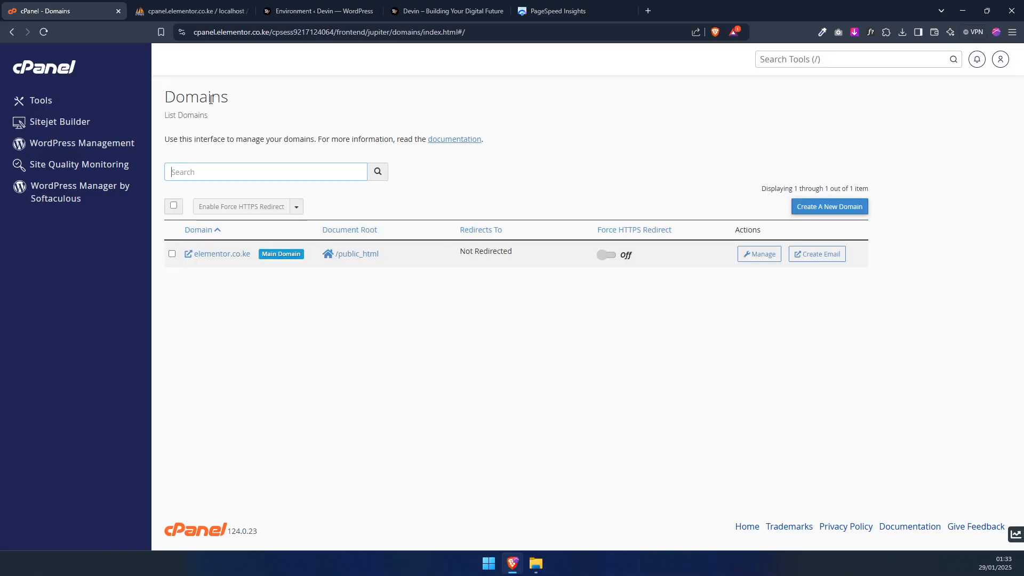
{"action": "left_click", "coordinate": [609, 255]}
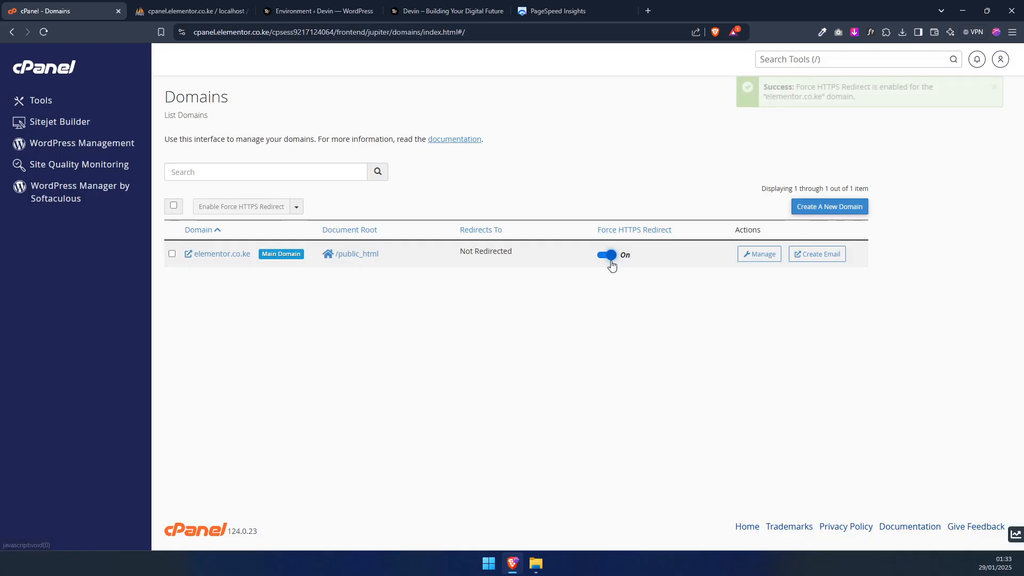
{"action": "left_click", "coordinate": [309, 5]}
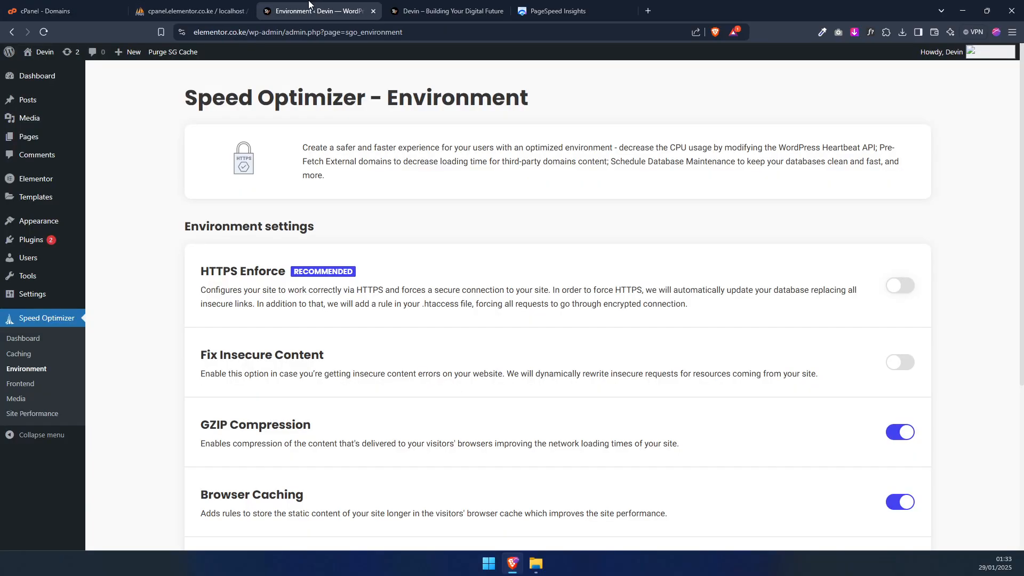
- Try again to enable HTTPS Enforce, confirming the logout prompt, and reload the Environment settings page
{"action": "left_click", "coordinate": [907, 285]}
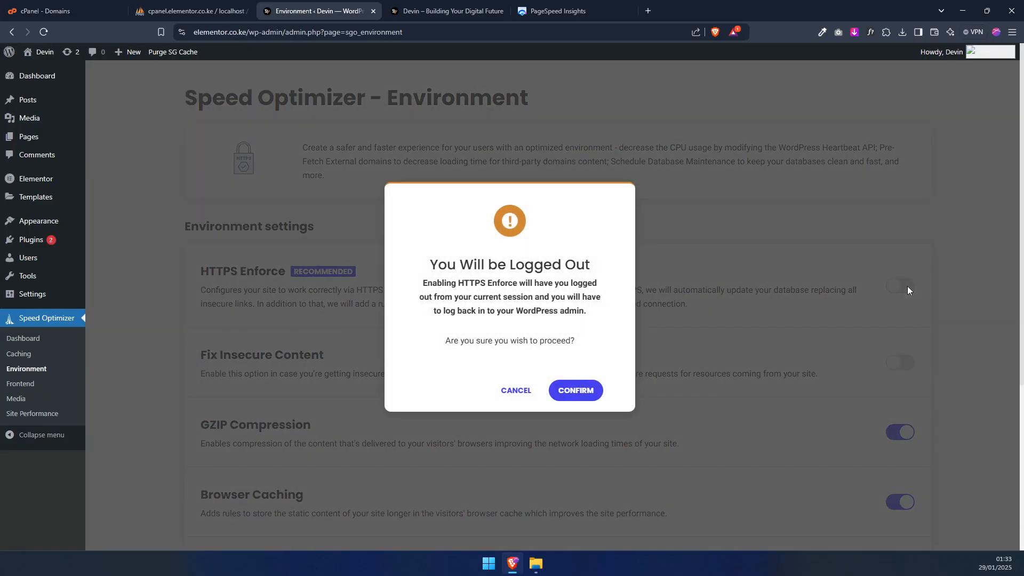
{"action": "left_click", "coordinate": [573, 391]}
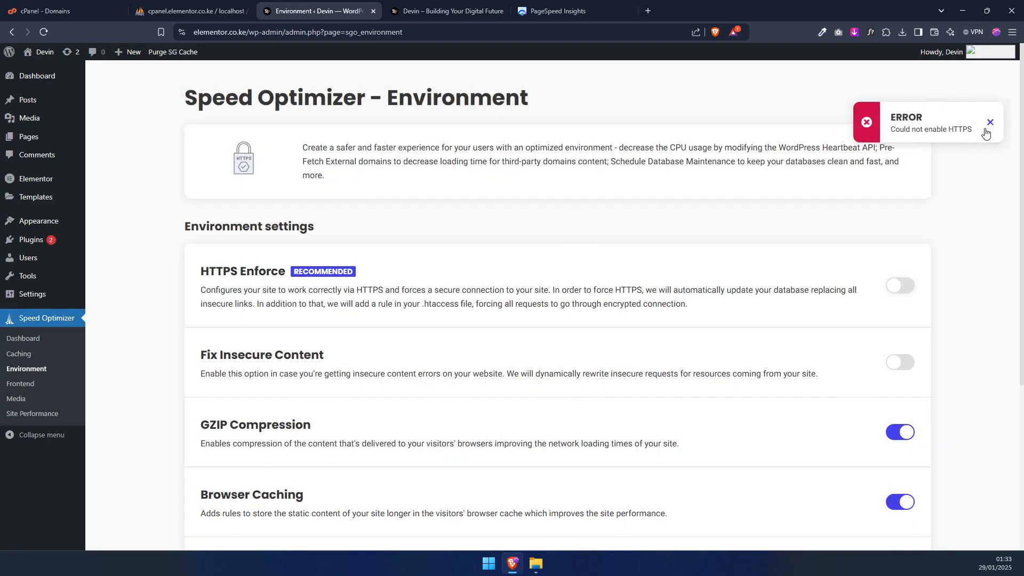
{"action": "left_click", "coordinate": [985, 129]}
{"action": "left_click", "coordinate": [43, 32]}
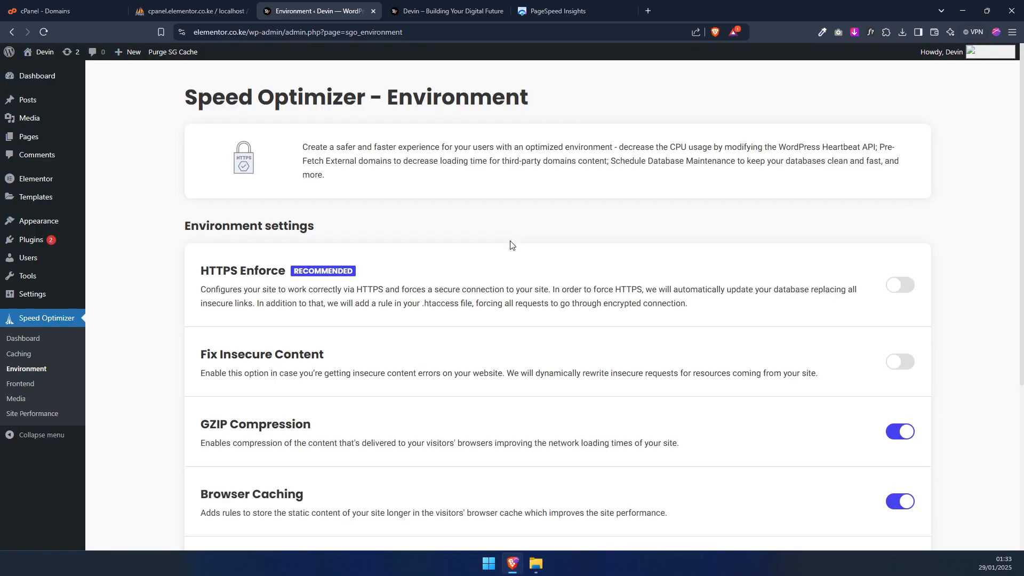
- Try to enable Fix Insecure Content by accepting the offer to enable HTTPS Enforce first
{"action": "scroll", "coordinate": [510, 245], "scroll_direction": "down", "scroll_amount": 3}
{"action": "left_click", "coordinate": [898, 204]}
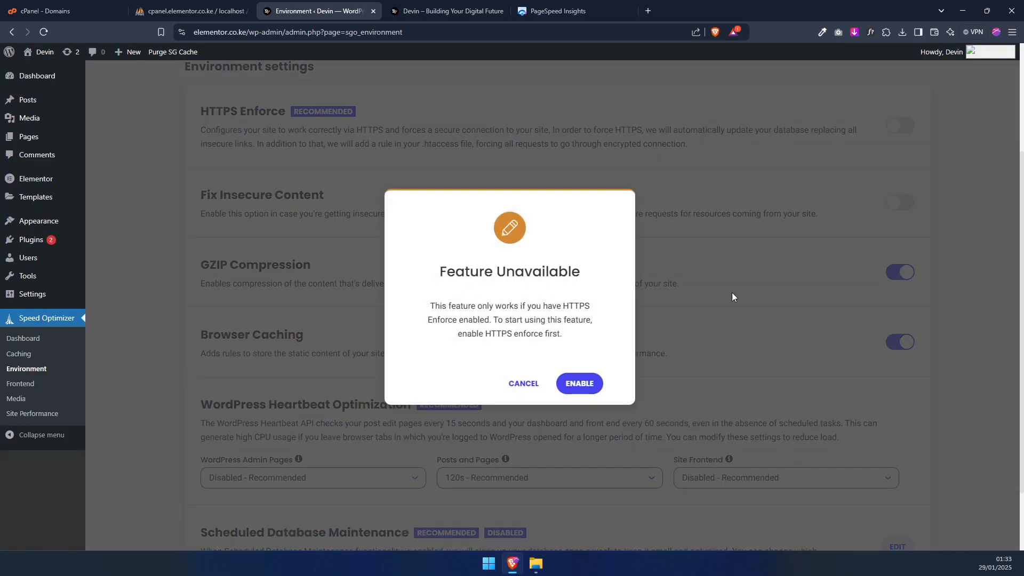
{"action": "left_click", "coordinate": [579, 384]}
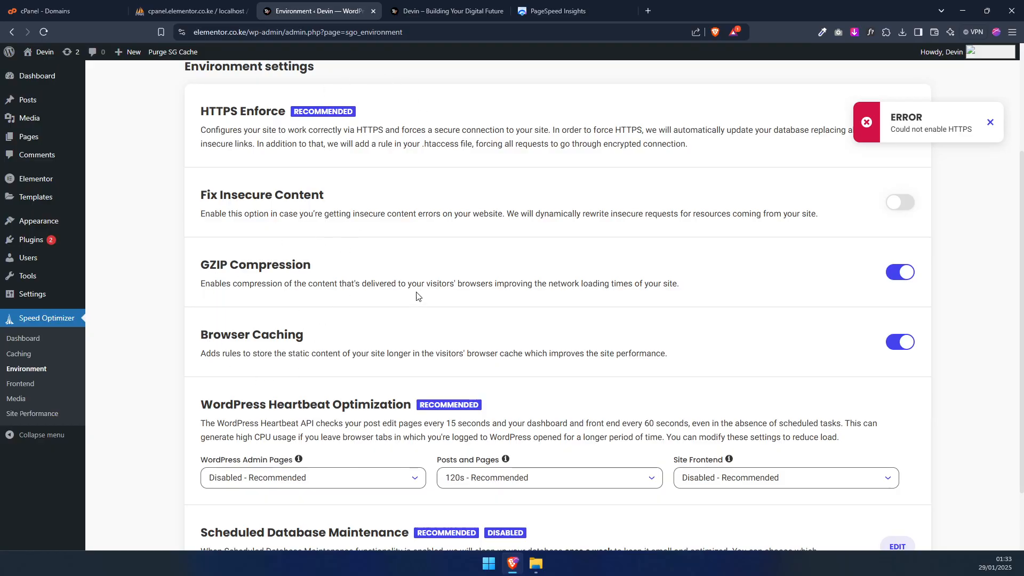
{"action": "left_click", "coordinate": [991, 123]}
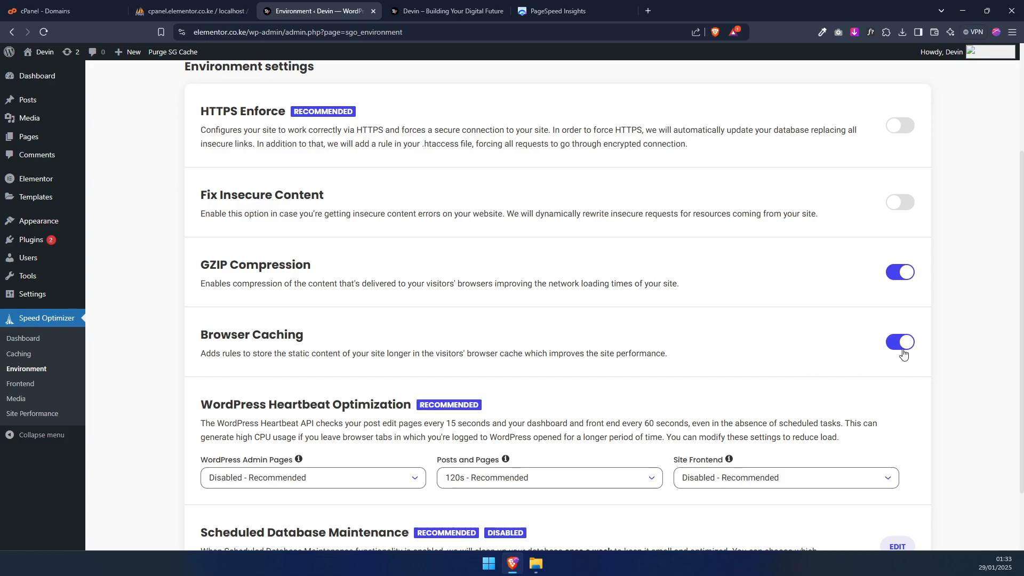
- Open Speed Optimizer's Frontend settings and enable Minify CSS Files
{"action": "scroll", "coordinate": [434, 392], "scroll_direction": "down", "scroll_amount": 2}
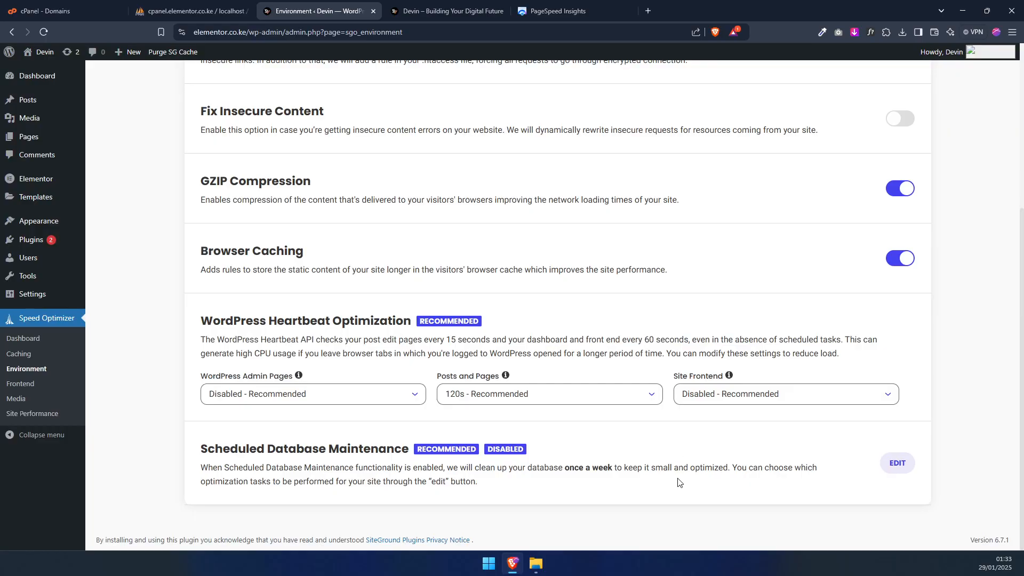
{"action": "left_click", "coordinate": [21, 387]}
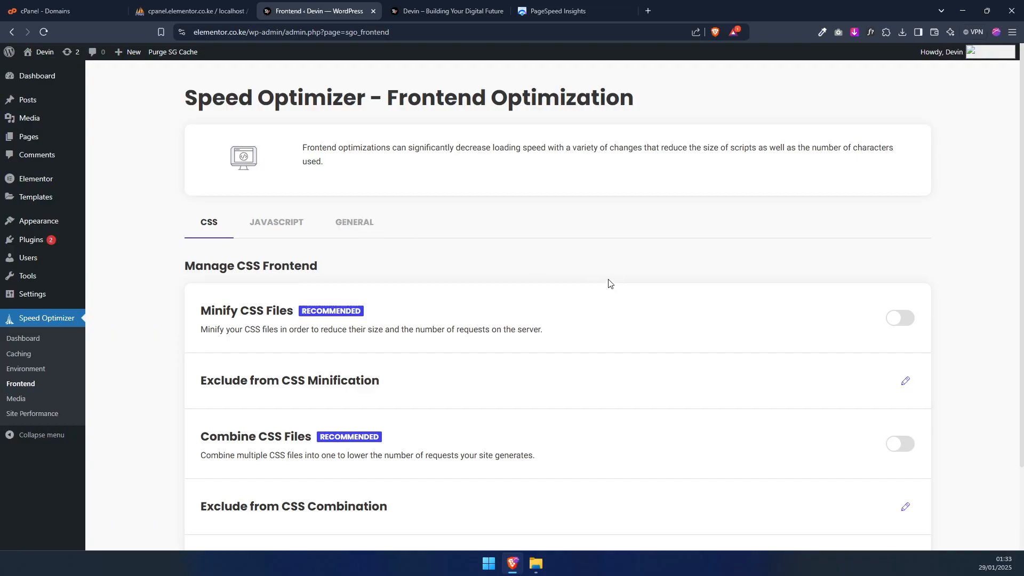
{"action": "left_click", "coordinate": [909, 325]}
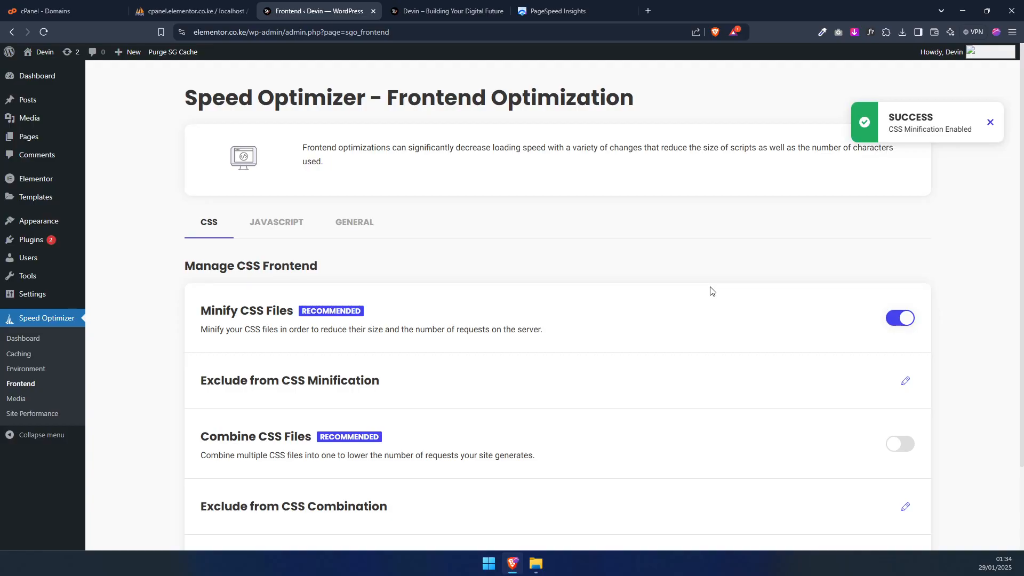
- Reload the elementor.co.ke homepage in its own browser tab to check how it displays with CSS minification
{"action": "scroll", "coordinate": [700, 286], "scroll_direction": "down", "scroll_amount": 2}
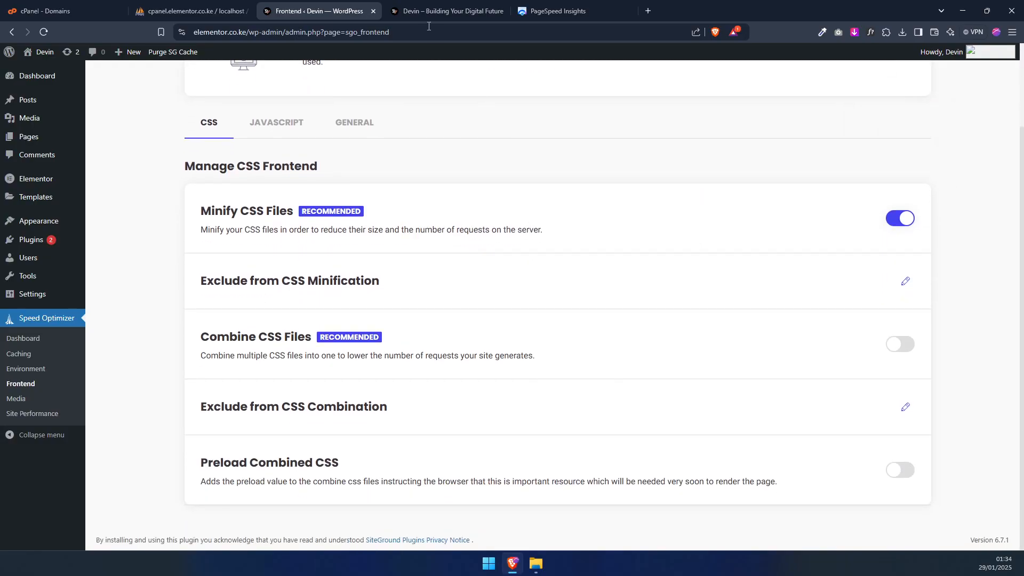
{"action": "left_click", "coordinate": [418, 10]}
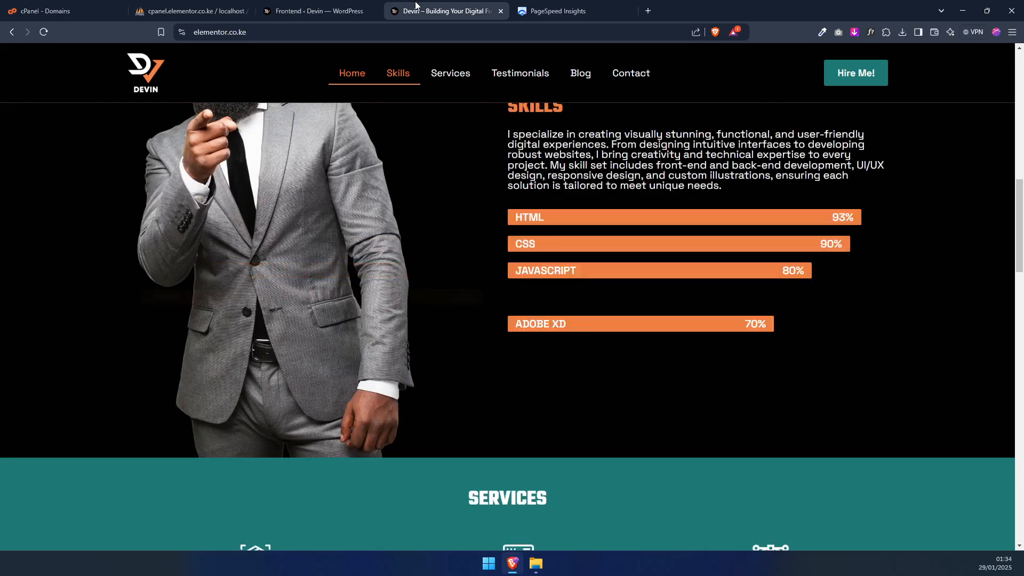
{"action": "left_click", "coordinate": [44, 33]}
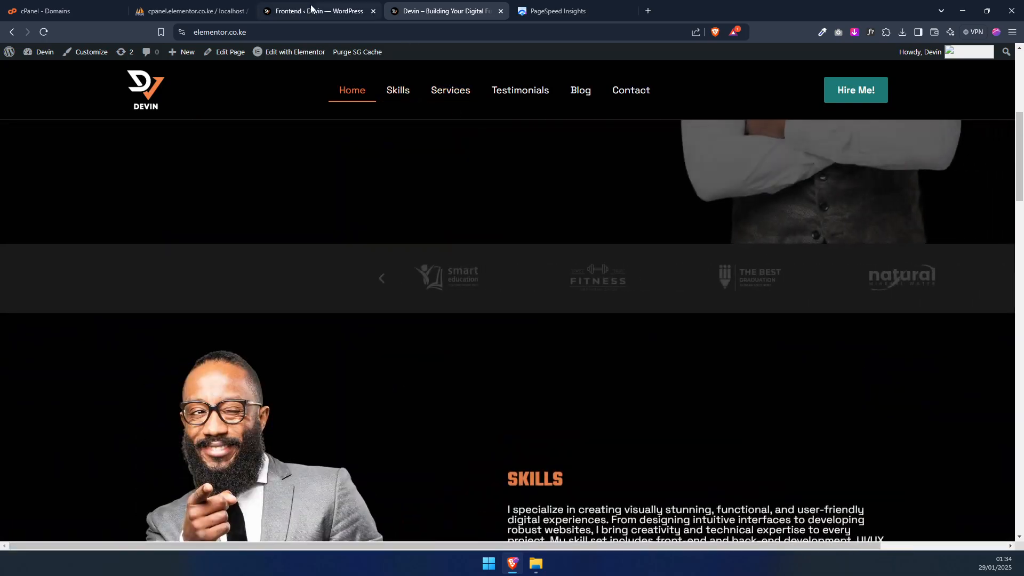
- Return to Speed Optimizer's Frontend CSS settings and enable Combine CSS Files and Preload Combined CSS
{"action": "left_click", "coordinate": [312, 11]}
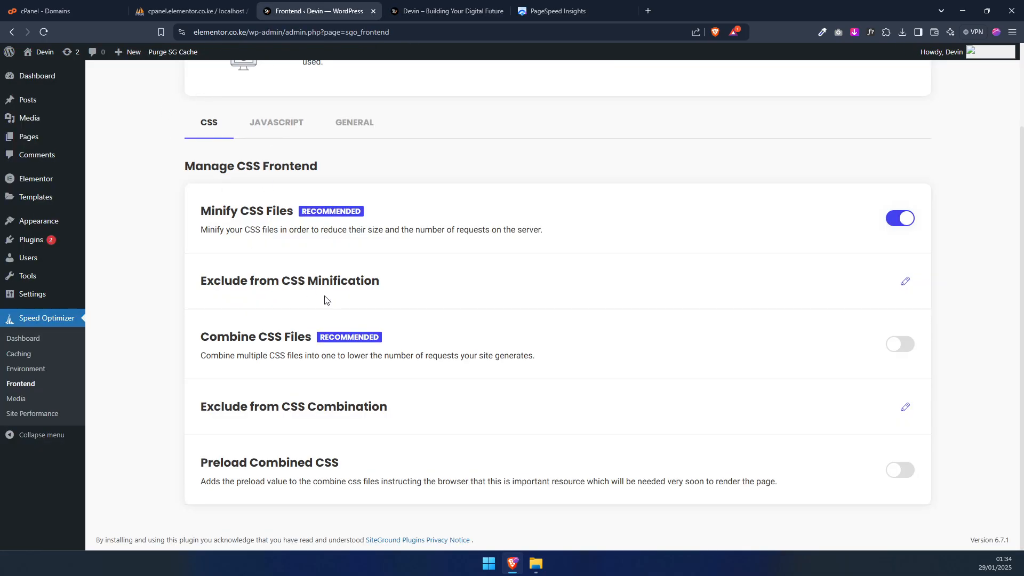
{"action": "left_click", "coordinate": [899, 345]}
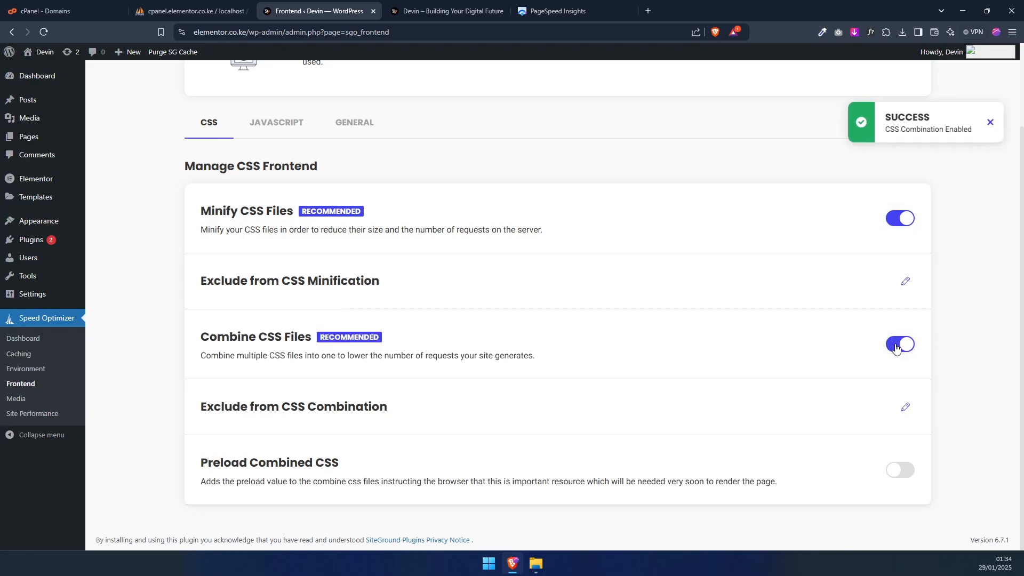
{"action": "left_click", "coordinate": [907, 473]}
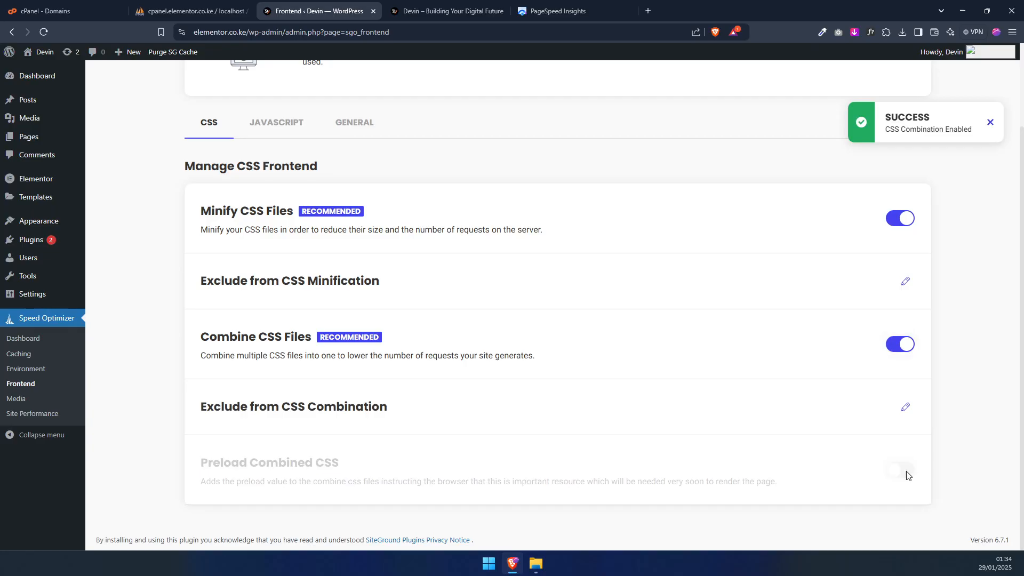
- Enable Minify JavaScript Files, Combine JavaScript Files and Defer Render-blocking JavaScript in the JavaScript frontend settings
{"action": "left_click", "coordinate": [280, 122]}
{"action": "left_click", "coordinate": [908, 223]}
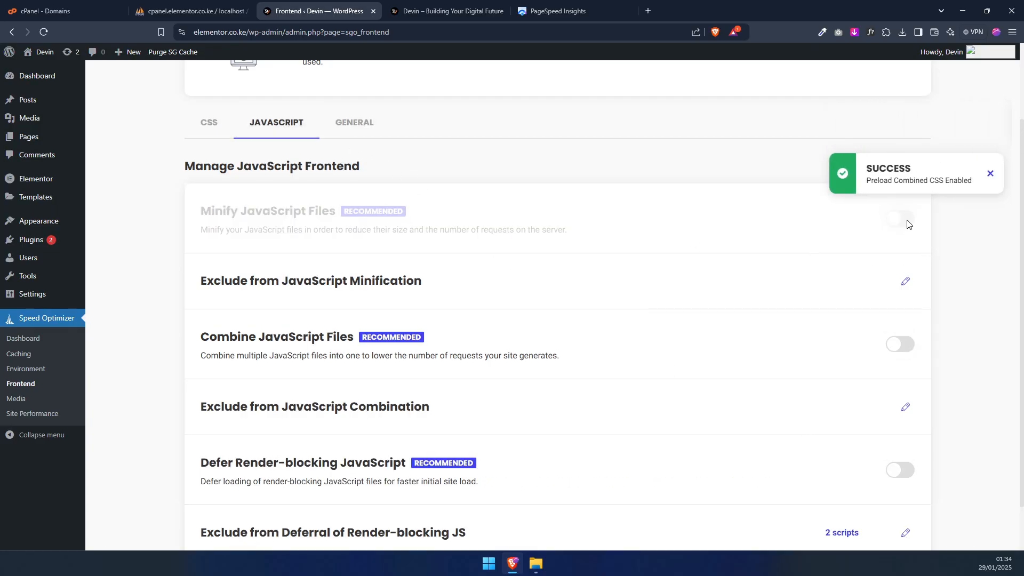
{"action": "left_click", "coordinate": [906, 345]}
{"action": "left_click", "coordinate": [905, 470]}
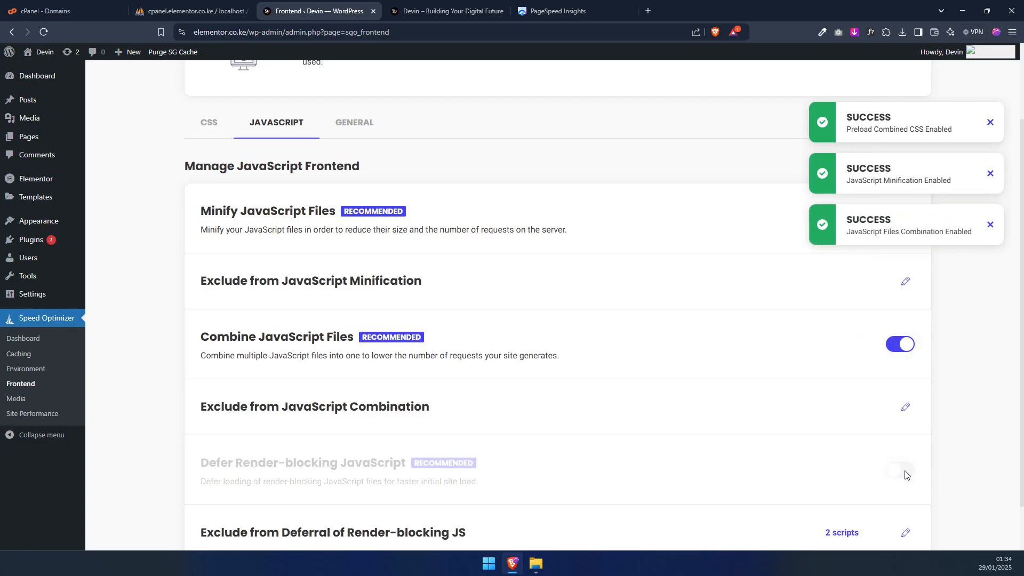
{"action": "scroll", "coordinate": [855, 439], "scroll_direction": "down", "scroll_amount": 1}
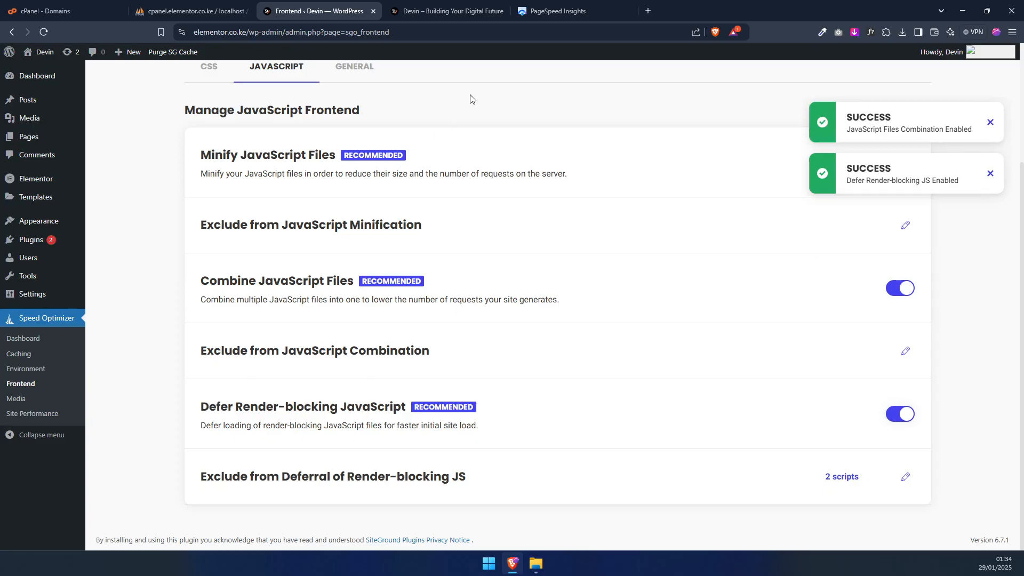
- Examine the desktop diagnostics in the PageSpeed Insights report and return to Speed Optimizer's Frontend settings
{"action": "left_click", "coordinate": [557, 11]}
{"action": "scroll", "coordinate": [469, 256], "scroll_direction": "up", "scroll_amount": 4}
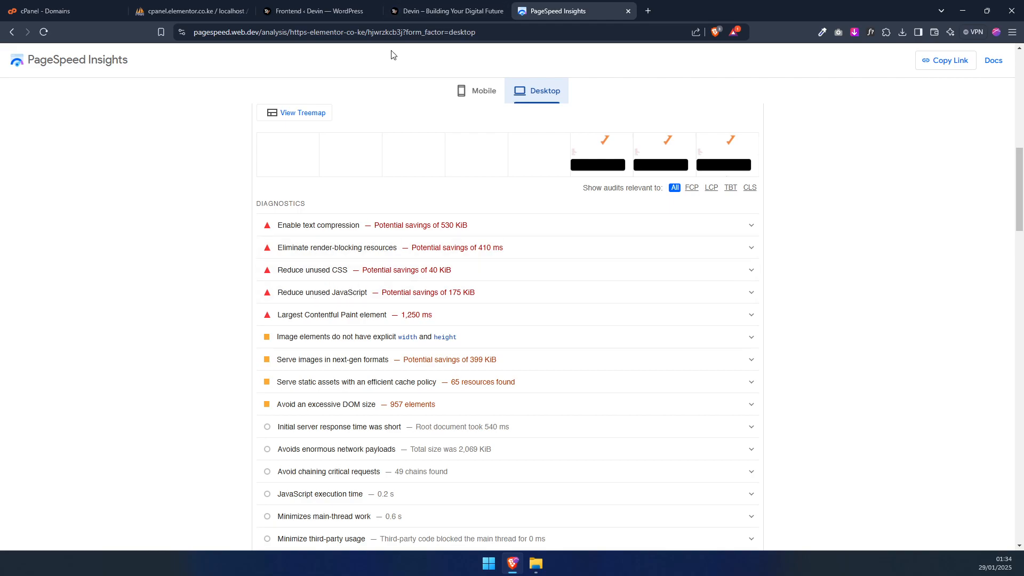
{"action": "left_click", "coordinate": [420, 7]}
{"action": "left_click", "coordinate": [309, 7]}
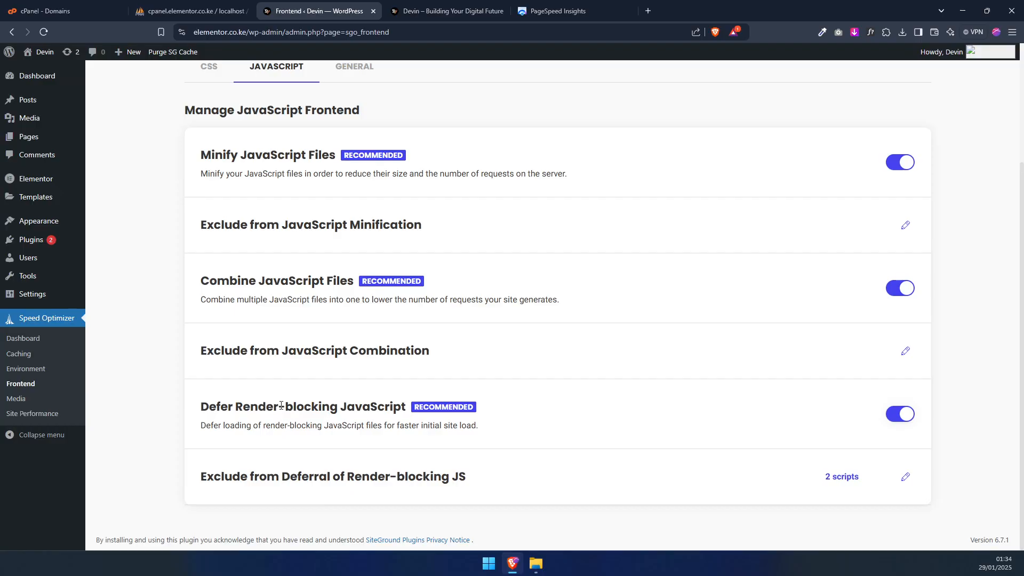
- In the General frontend settings, enable Minify the HTML Output, Web Fonts Optimization, Remove Query Strings from Static Resources and Disable Emojis
{"action": "scroll", "coordinate": [372, 393], "scroll_direction": "up", "scroll_amount": 3}
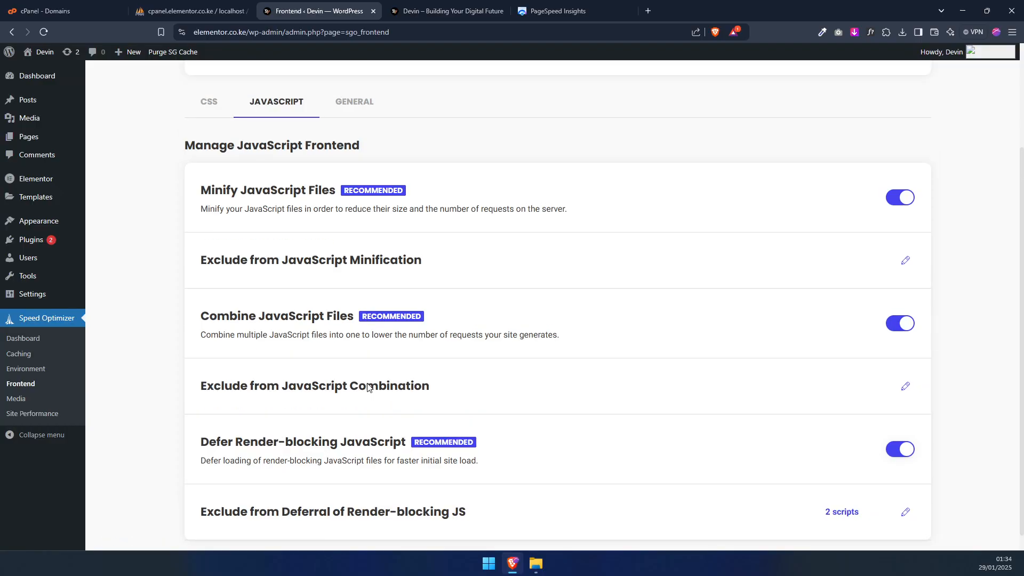
{"action": "left_click", "coordinate": [353, 223]}
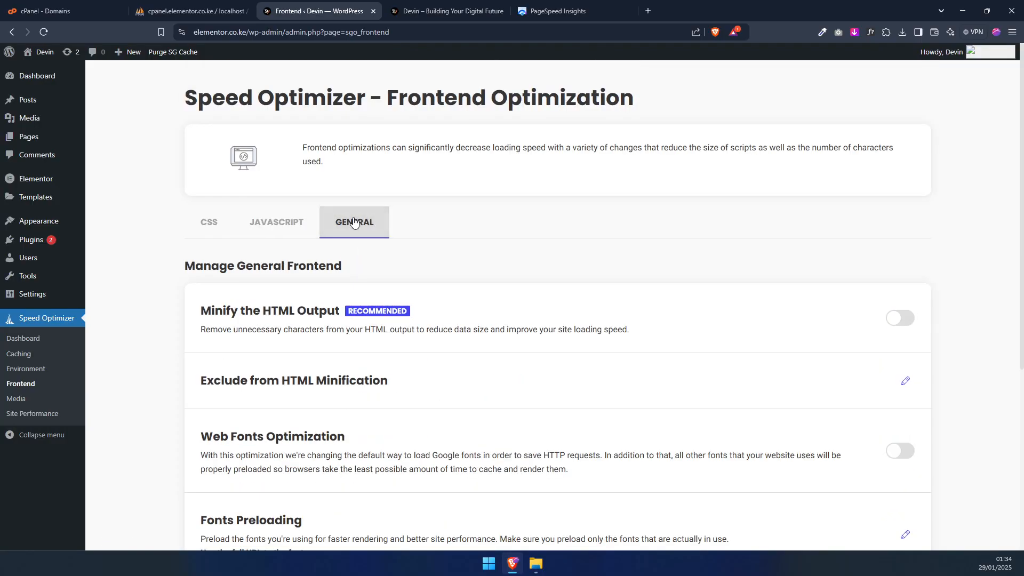
{"action": "scroll", "coordinate": [360, 220], "scroll_direction": "down", "scroll_amount": 2}
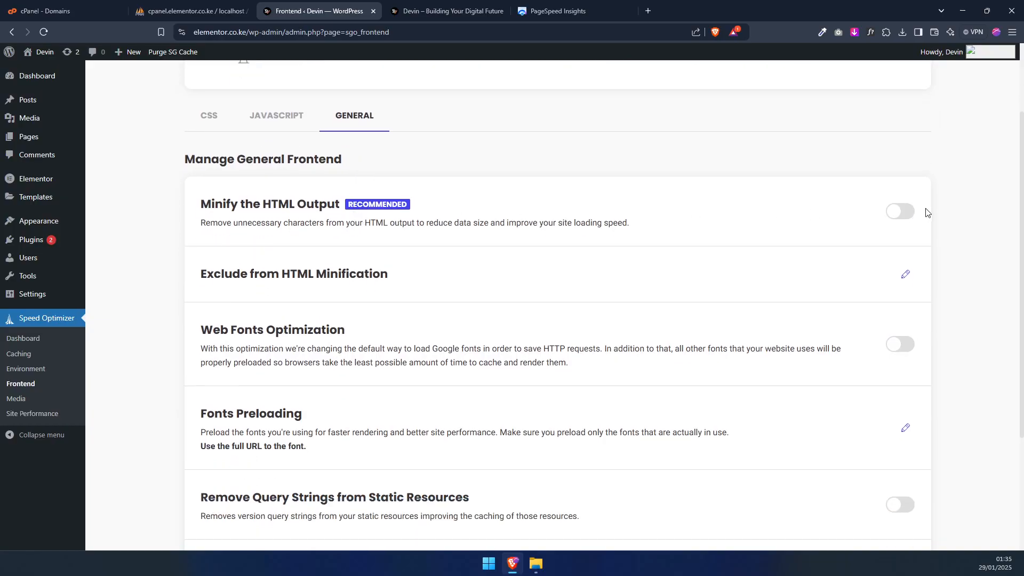
{"action": "left_click", "coordinate": [900, 211]}
{"action": "left_click", "coordinate": [900, 344]}
{"action": "scroll", "coordinate": [709, 354], "scroll_direction": "down", "scroll_amount": 3}
{"action": "left_click", "coordinate": [900, 345]}
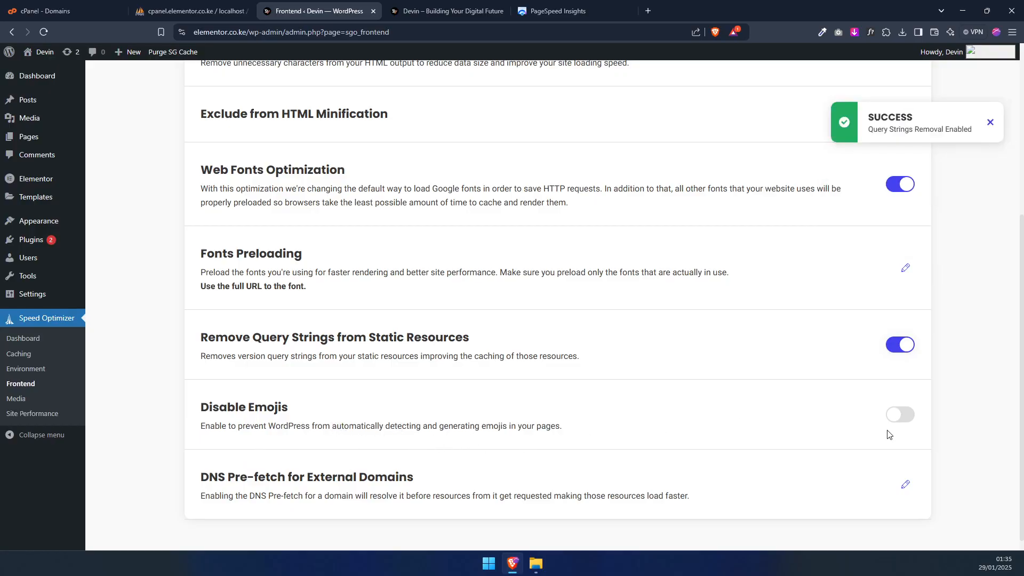
{"action": "left_click", "coordinate": [900, 417]}
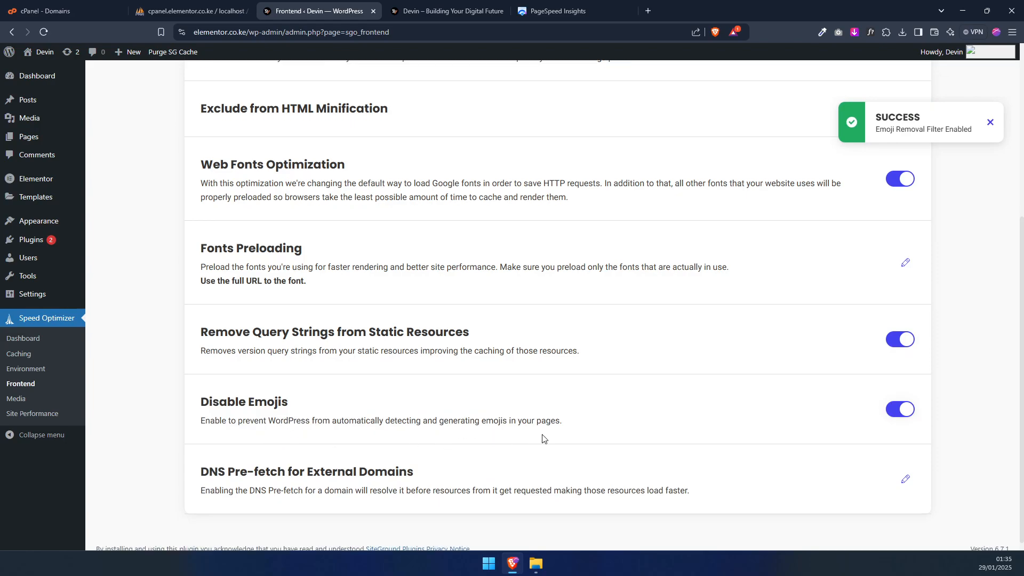
- Open Speed Optimizer's Media settings and try to enable Use WebP Images
{"action": "scroll", "coordinate": [66, 393], "scroll_direction": "up", "scroll_amount": 5}
{"action": "left_click", "coordinate": [25, 404]}
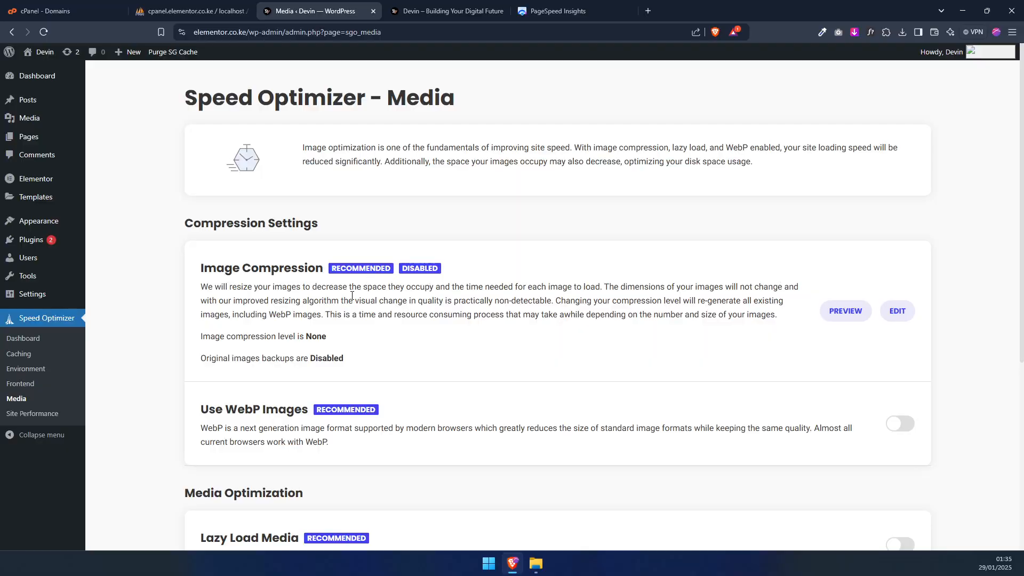
{"action": "scroll", "coordinate": [370, 279], "scroll_direction": "down", "scroll_amount": 4}
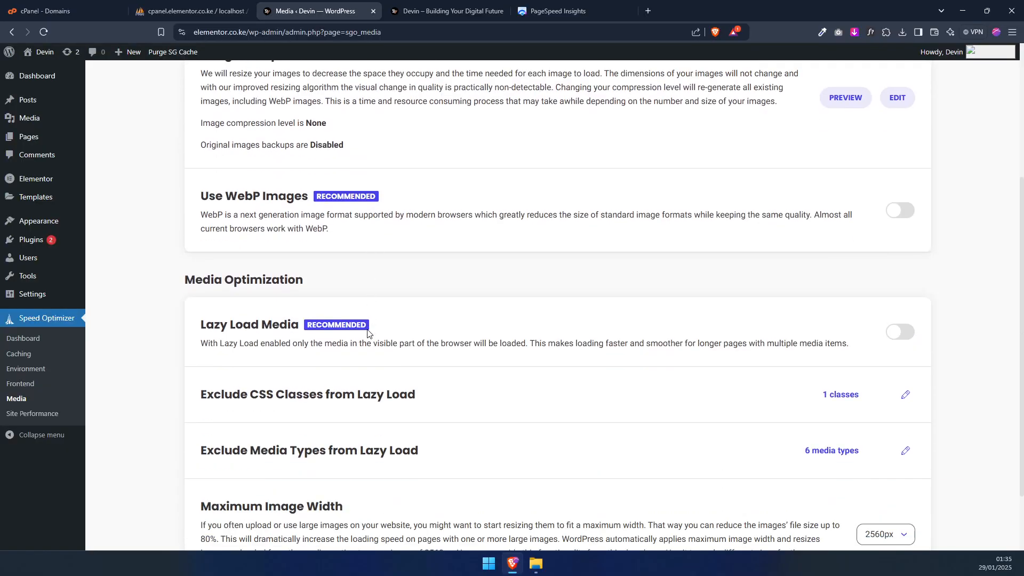
{"action": "scroll", "coordinate": [366, 334], "scroll_direction": "up", "scroll_amount": 2}
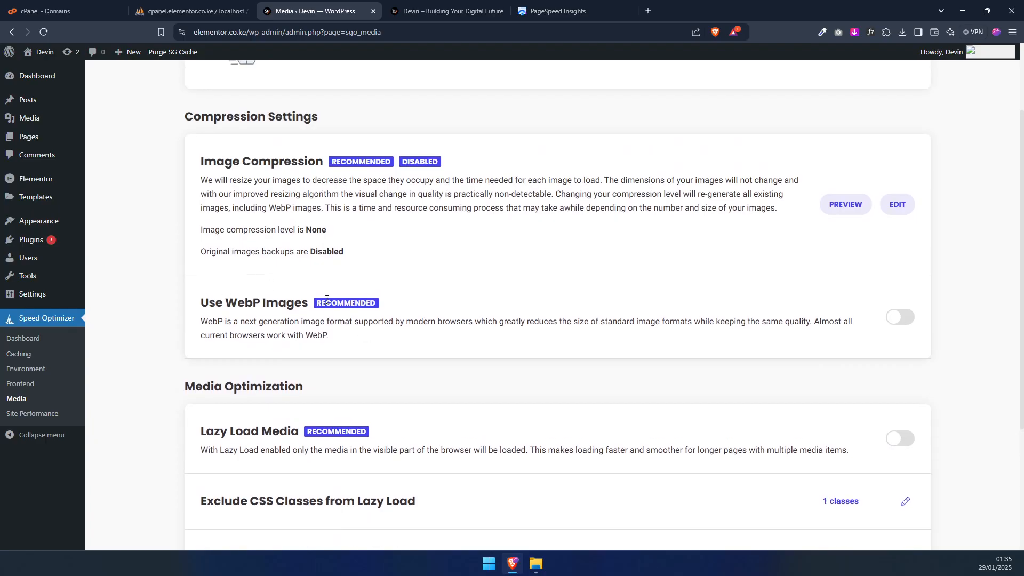
{"action": "left_click", "coordinate": [900, 317]}
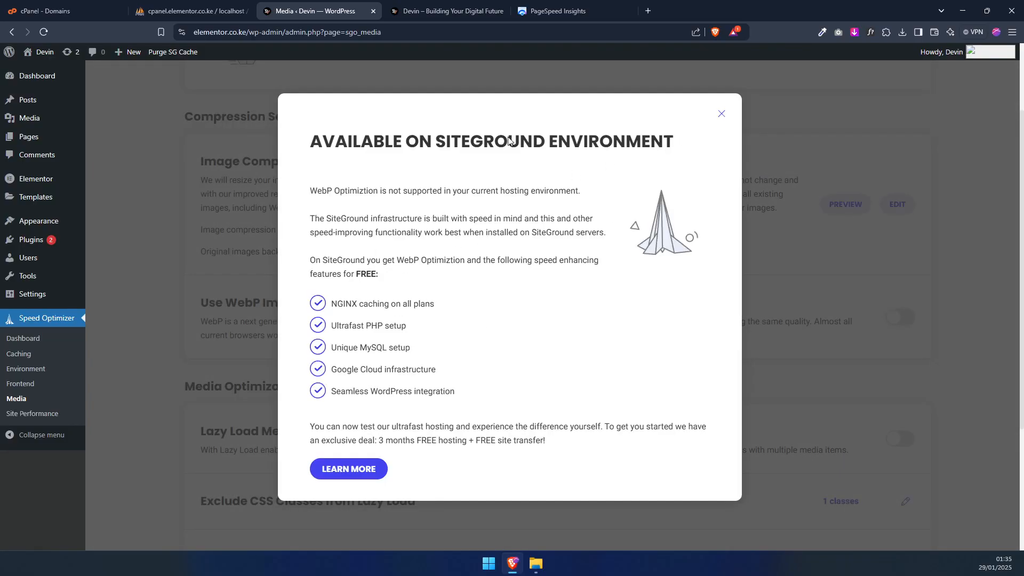
{"action": "left_click", "coordinate": [721, 114]}
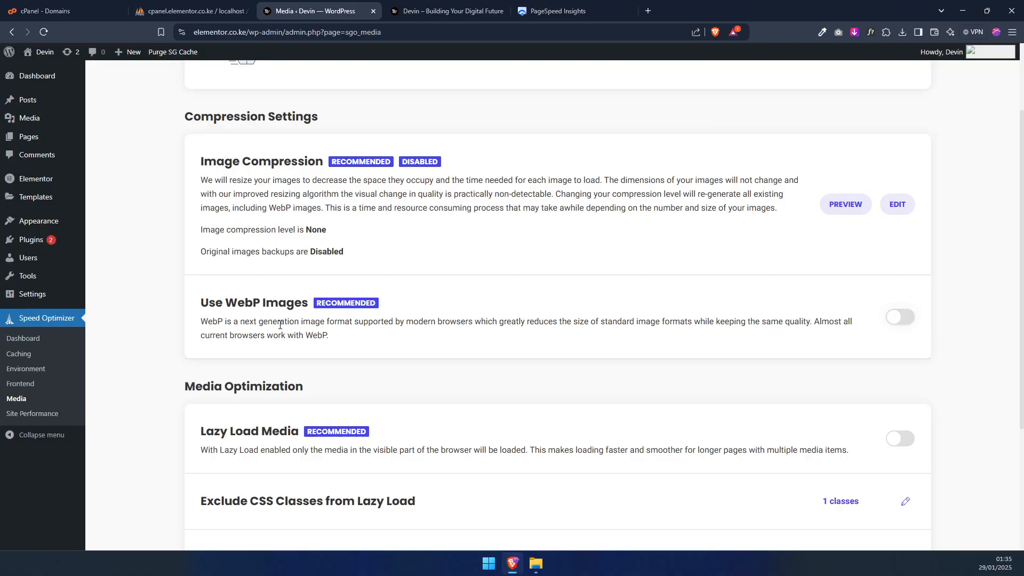
- Enable Lazy Load Media under Media Optimization
{"action": "scroll", "coordinate": [280, 325], "scroll_direction": "down", "scroll_amount": 2}
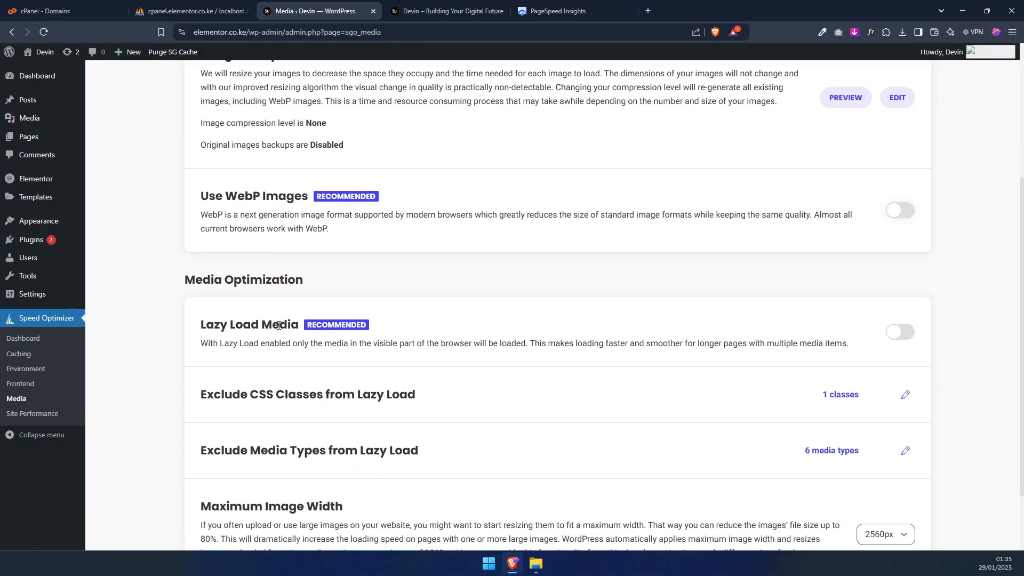
{"action": "left_click", "coordinate": [900, 332]}
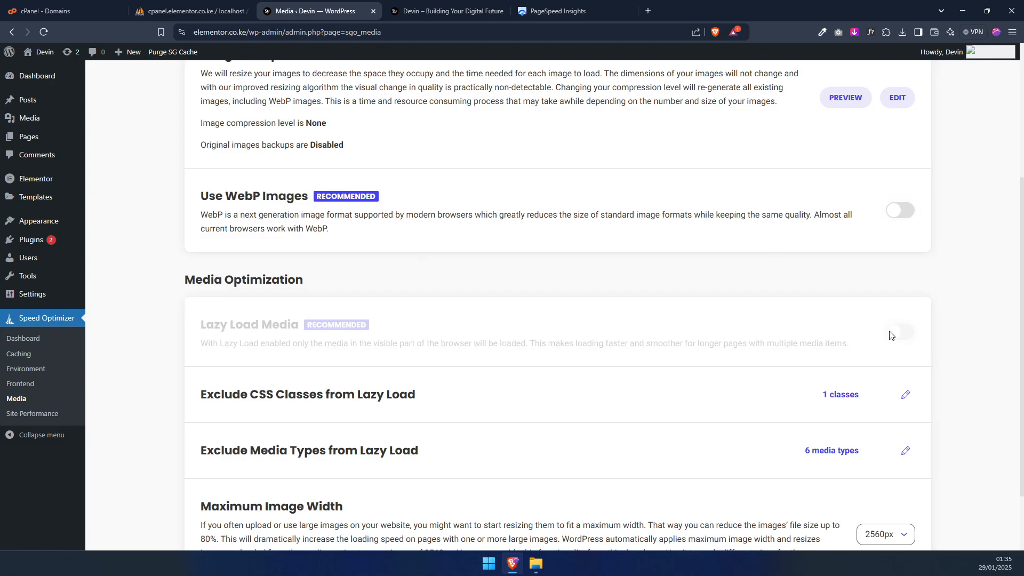
- Review the Media settings, open Speed Optimizer's Site Performance page and run a PageSpeed test of the site for Desktop
{"action": "scroll", "coordinate": [326, 347], "scroll_direction": "down", "scroll_amount": 2}
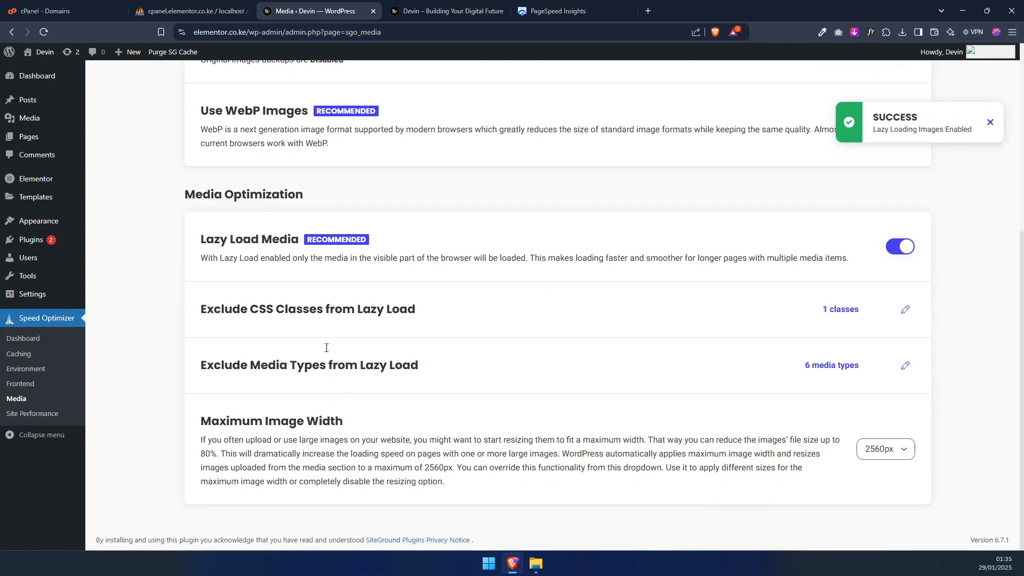
{"action": "scroll", "coordinate": [327, 348], "scroll_direction": "up", "scroll_amount": 6}
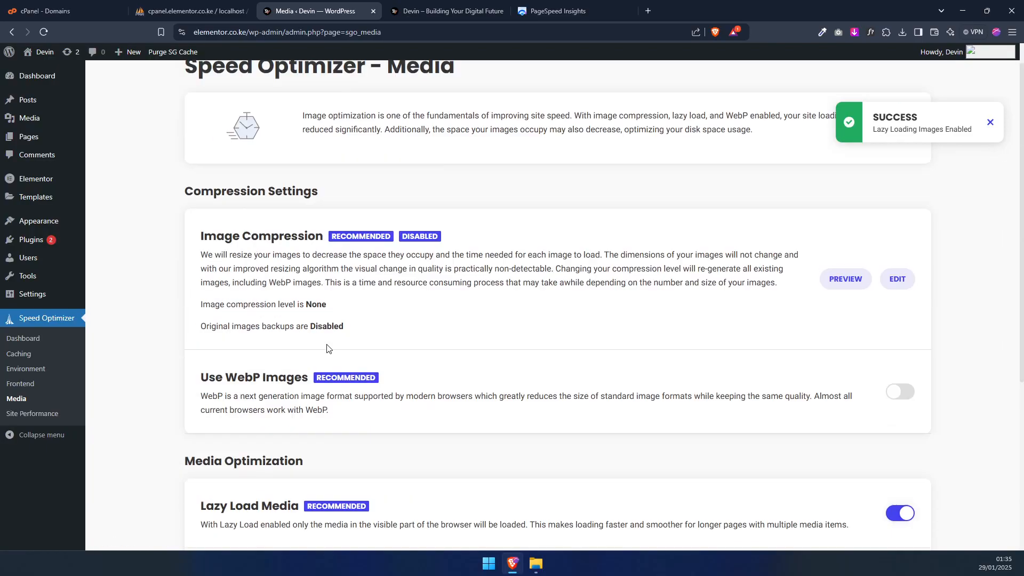
{"action": "left_click", "coordinate": [988, 122]}
{"action": "scroll", "coordinate": [320, 332], "scroll_direction": "down", "scroll_amount": 6}
{"action": "left_click", "coordinate": [32, 420]}
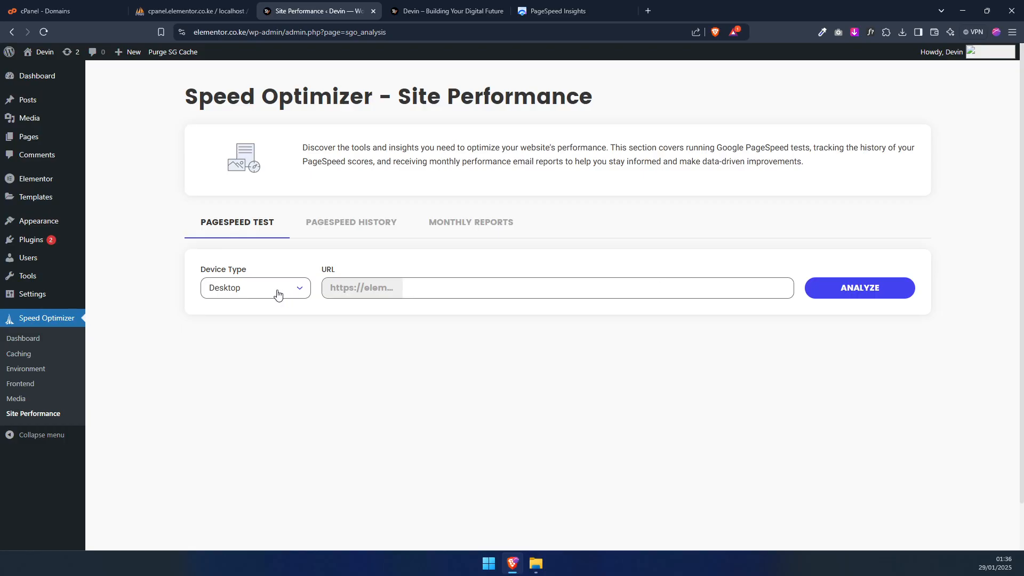
{"action": "left_click", "coordinate": [855, 289]}
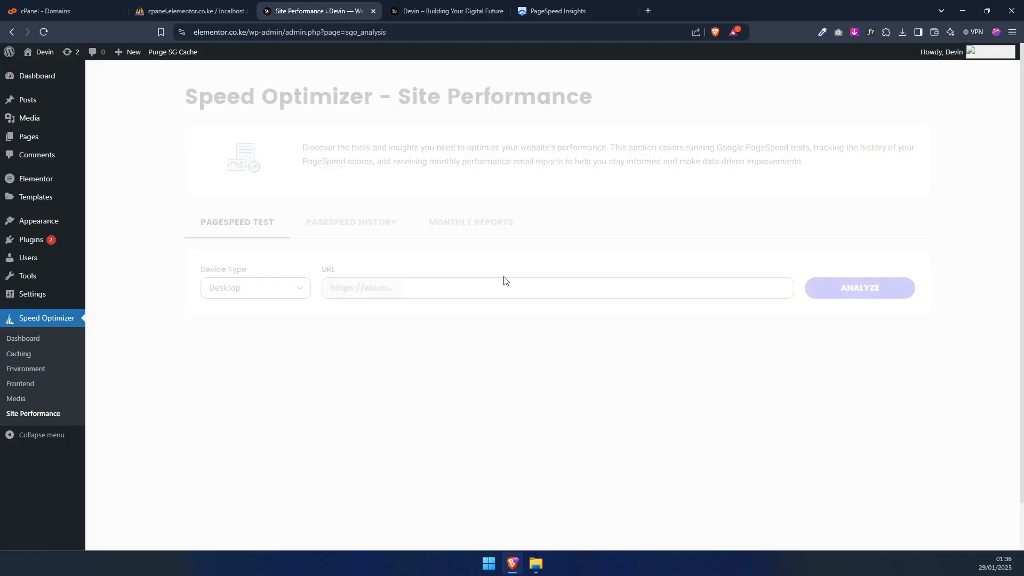
{"action": "left_click", "coordinate": [576, 7]}
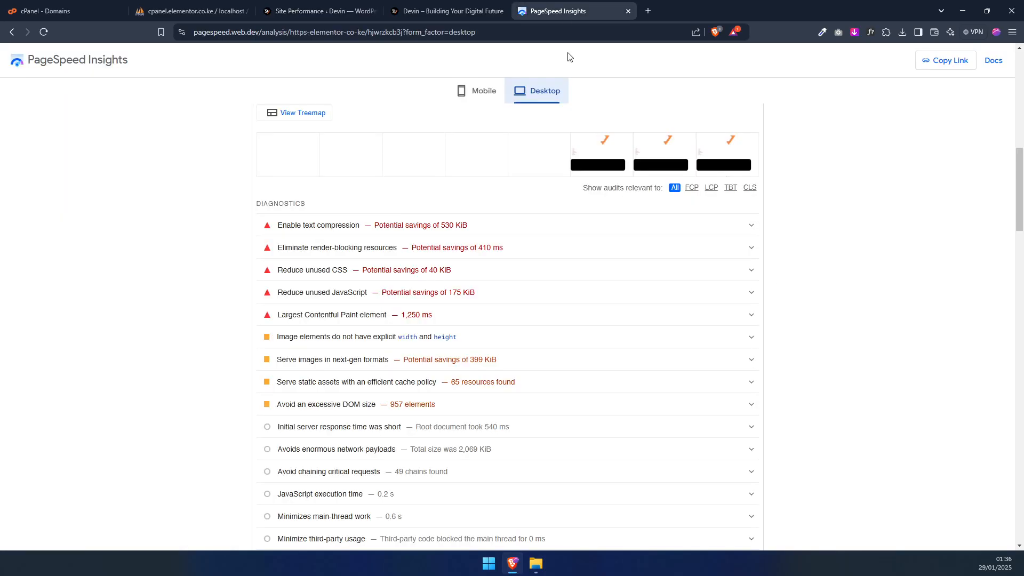
{"action": "scroll", "coordinate": [495, 124], "scroll_direction": "up", "scroll_amount": 15}
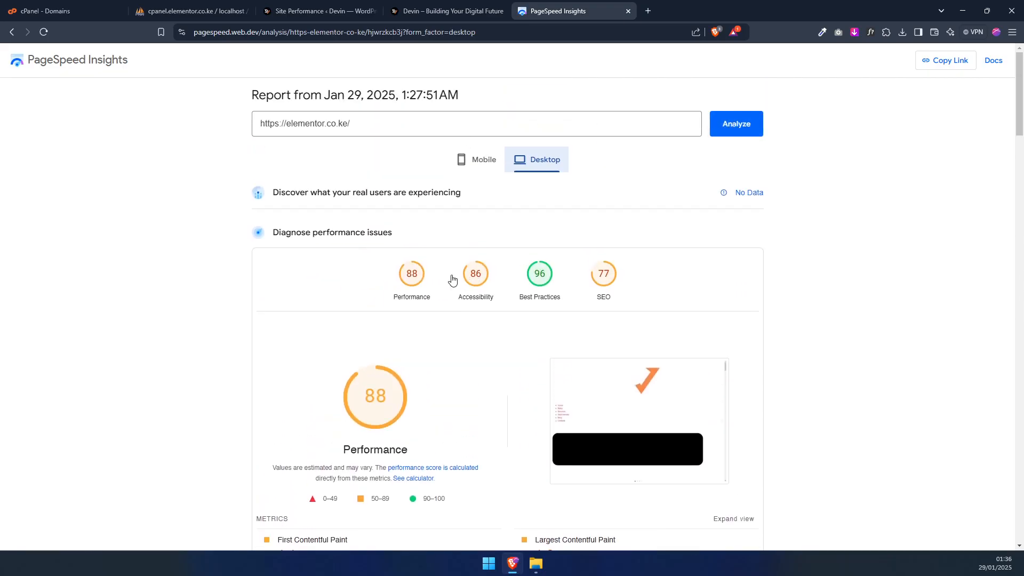
{"action": "left_click", "coordinate": [480, 161]}
{"action": "left_click", "coordinate": [741, 122]}
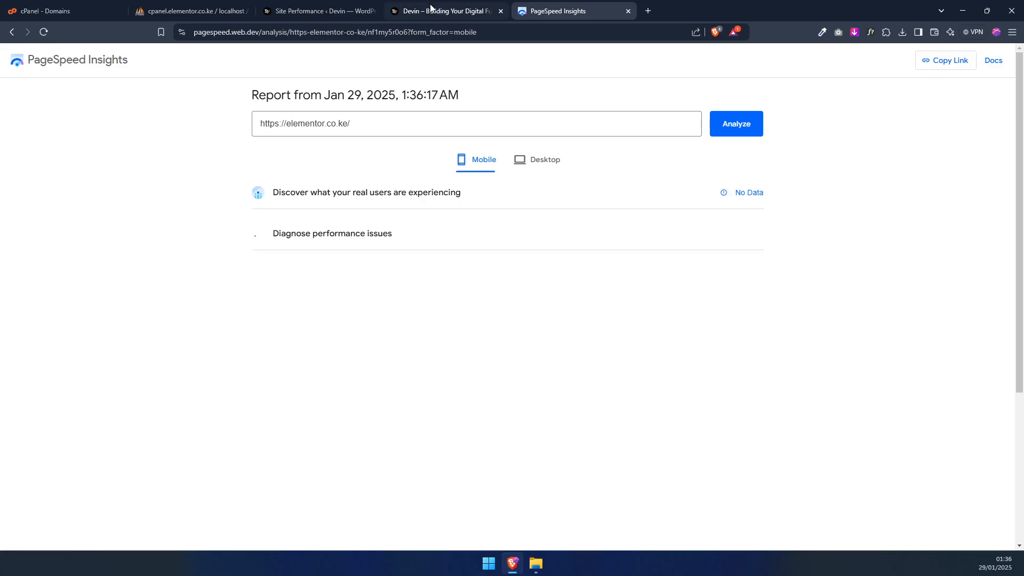
{"action": "left_click", "coordinate": [448, 10]}
{"action": "left_click", "coordinate": [323, 6]}
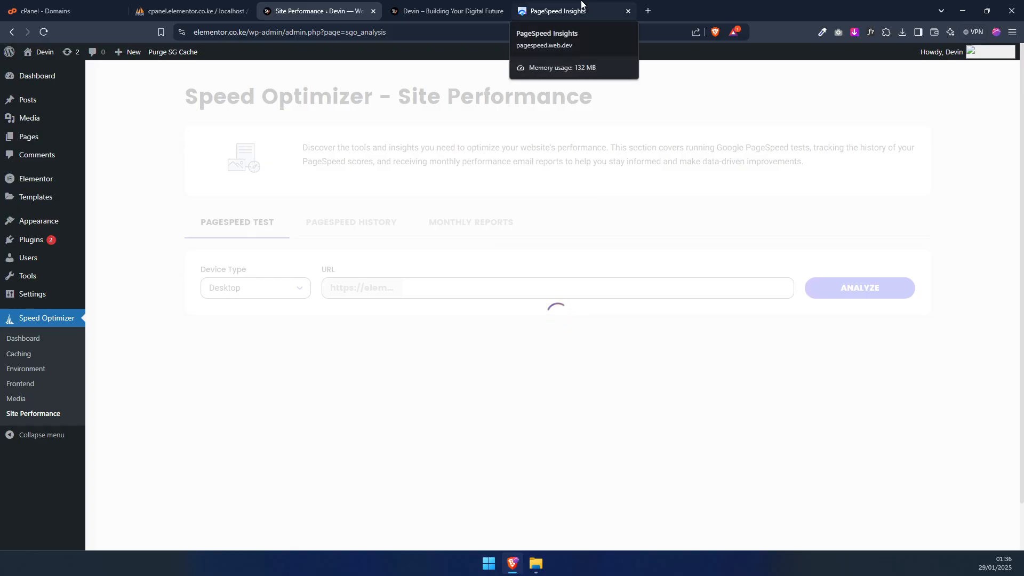
- Switch to cPanel, search its tools for "file" and open File Manager
{"action": "left_click", "coordinate": [24, 10]}
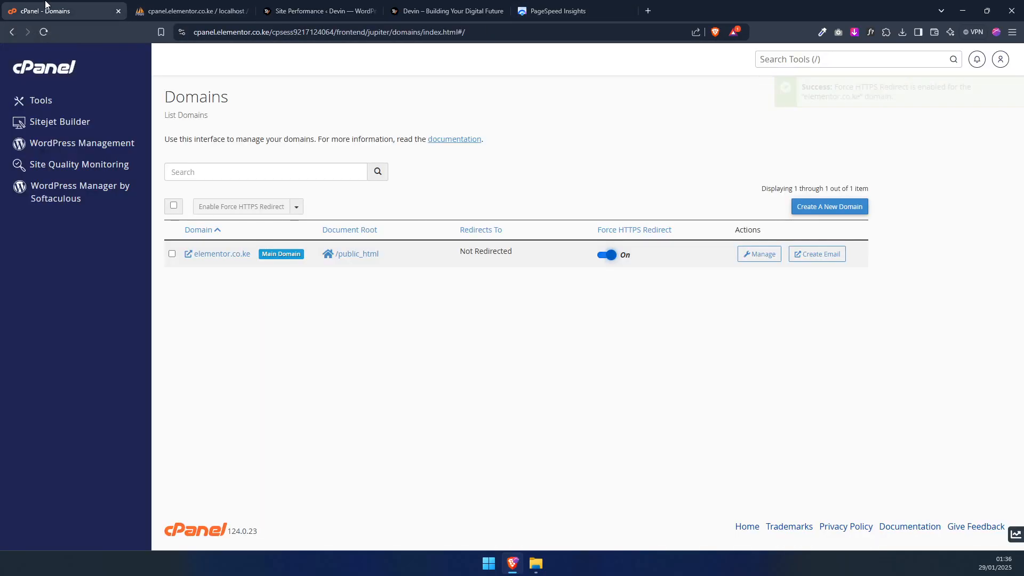
{"action": "left_click", "coordinate": [778, 63]}
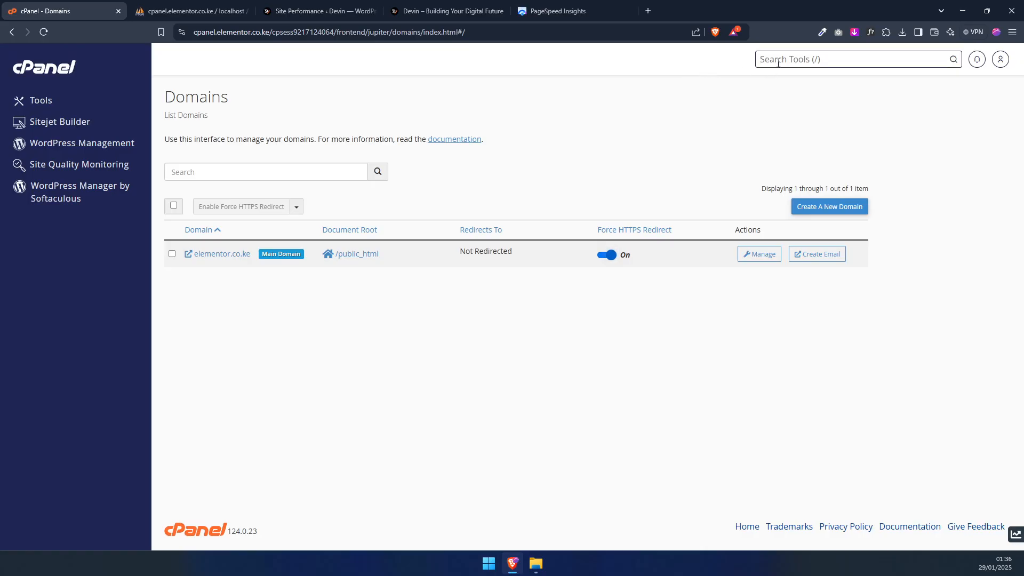
{"action": "type", "text": "file"}
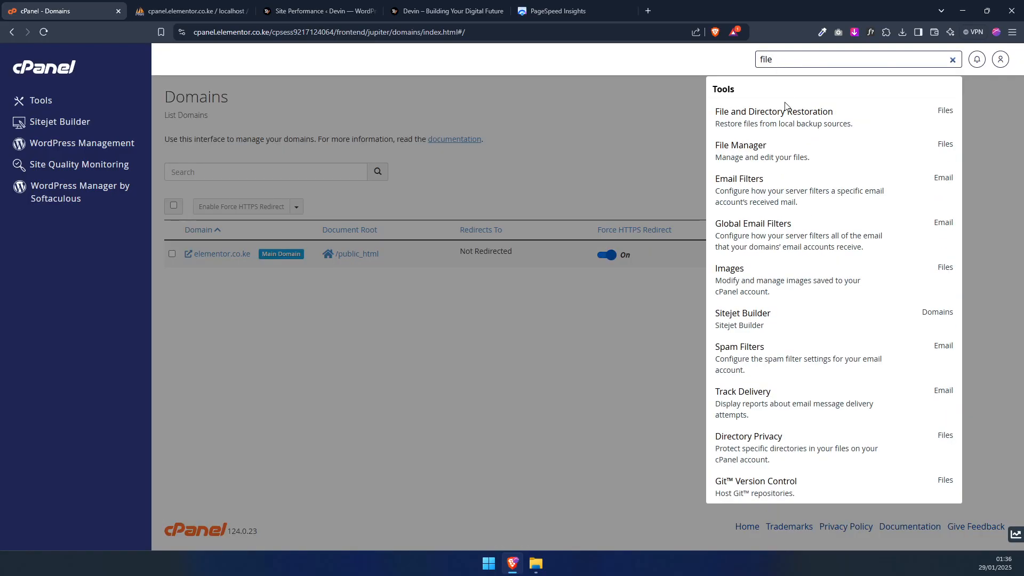
{"action": "left_click", "coordinate": [786, 148]}
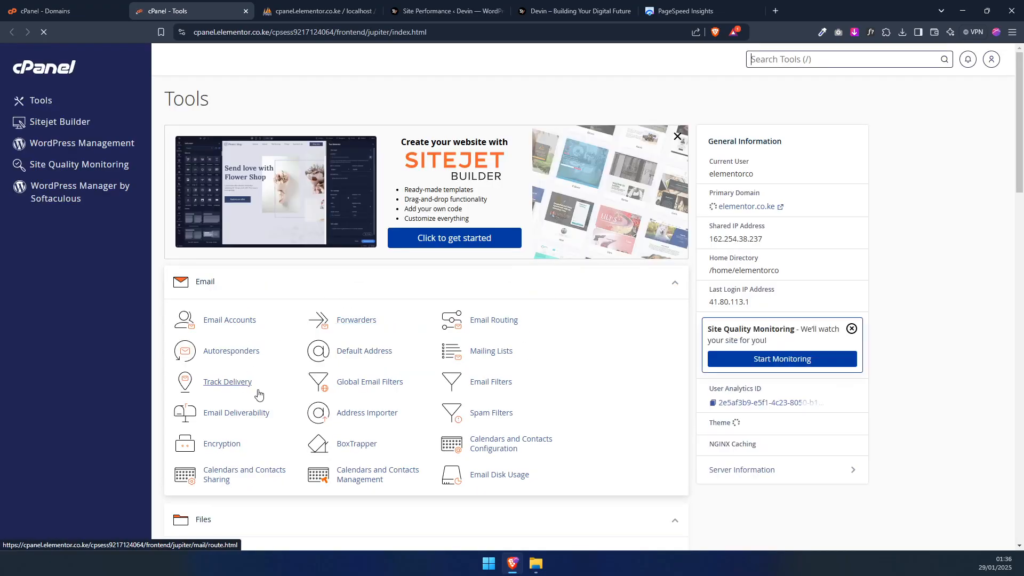
{"action": "scroll", "coordinate": [232, 336], "scroll_direction": "down", "scroll_amount": 3}
{"action": "left_click", "coordinate": [229, 397]}
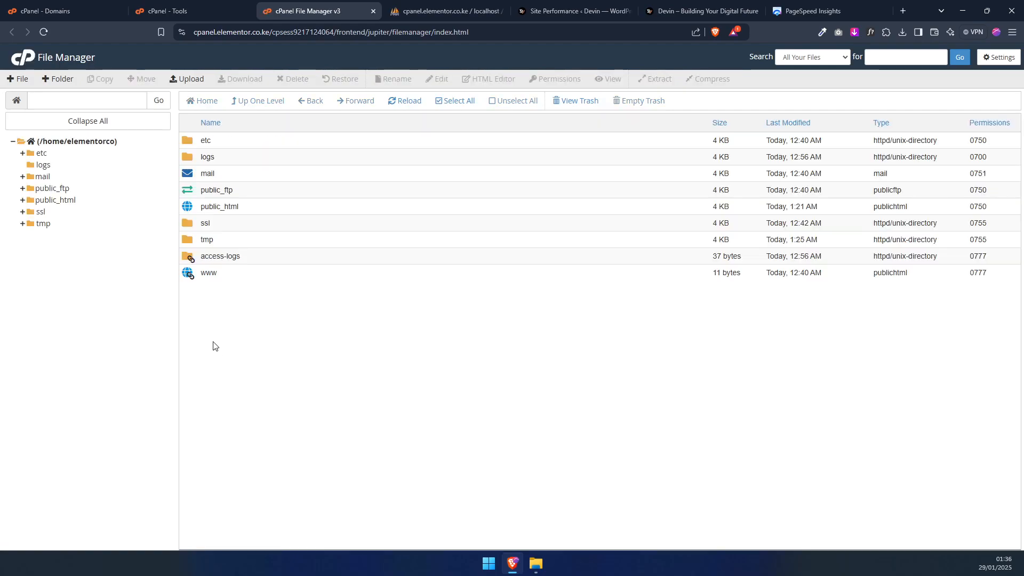
- Browse to the siteground-optimizer-assets folder inside public_html/wp-content/uploads
{"action": "double_click", "coordinate": [189, 196]}
{"action": "left_click", "coordinate": [256, 103]}
{"action": "double_click", "coordinate": [191, 211]}
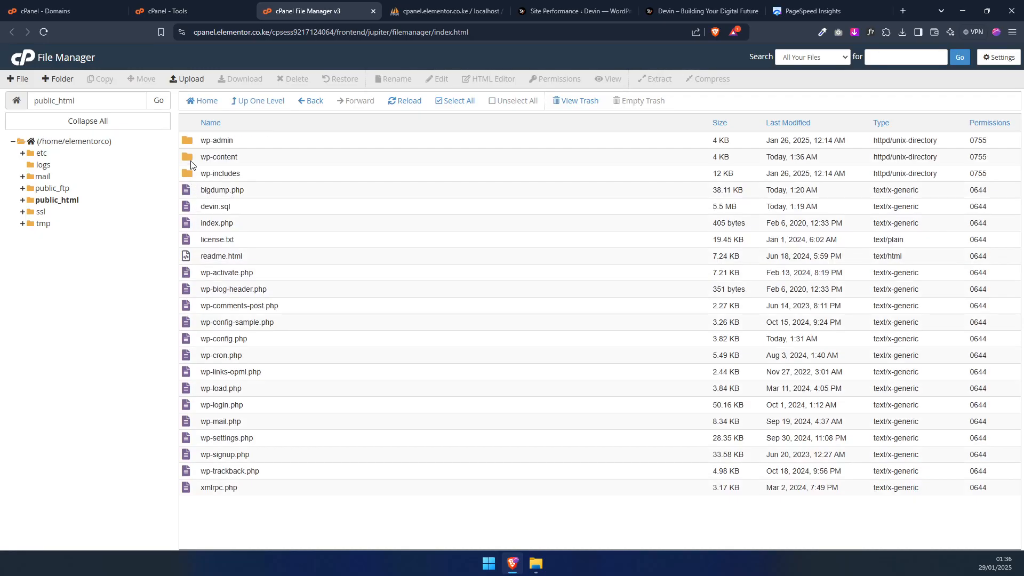
{"action": "double_click", "coordinate": [190, 162]}
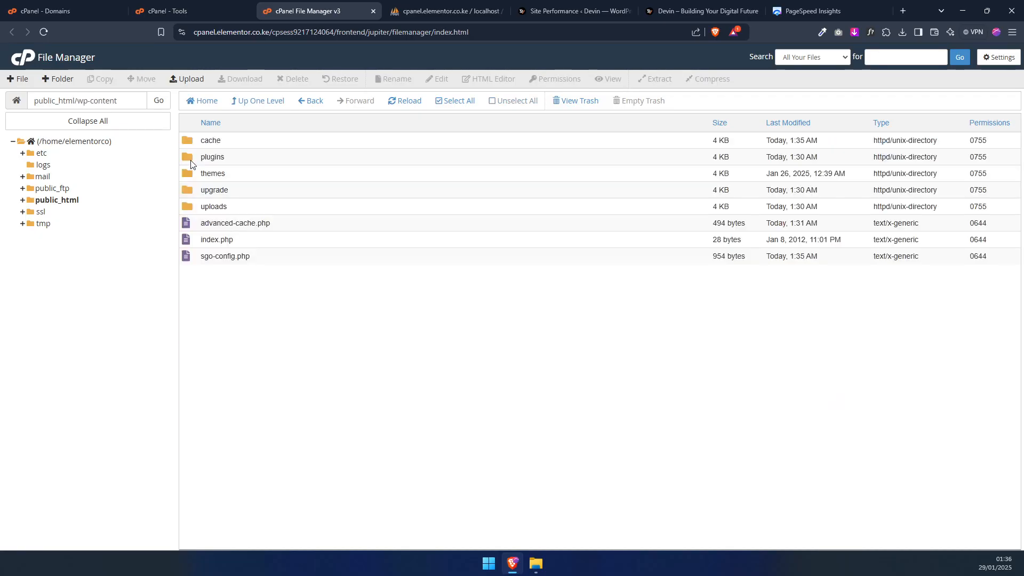
{"action": "double_click", "coordinate": [186, 206]}
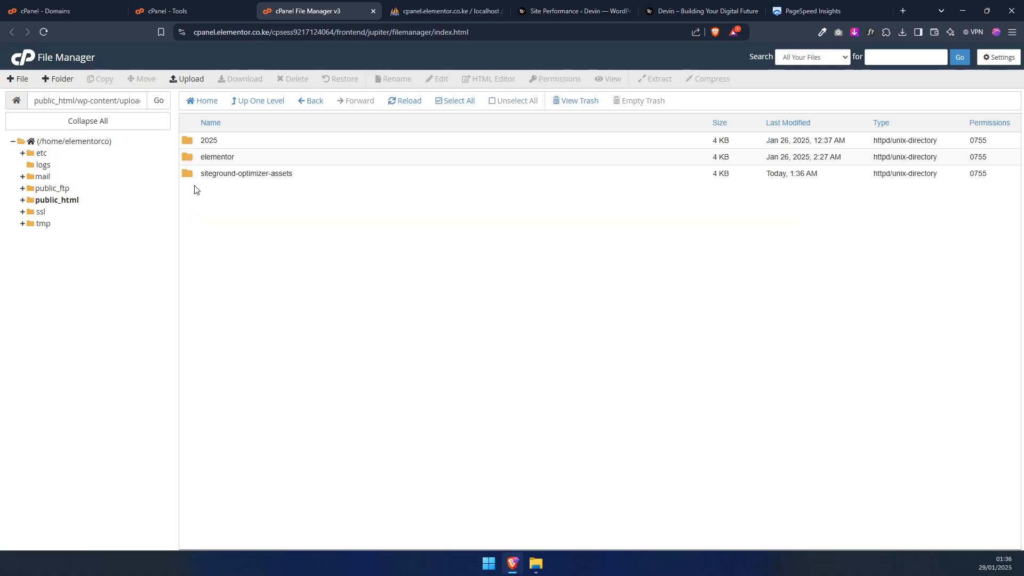
{"action": "double_click", "coordinate": [197, 175]}
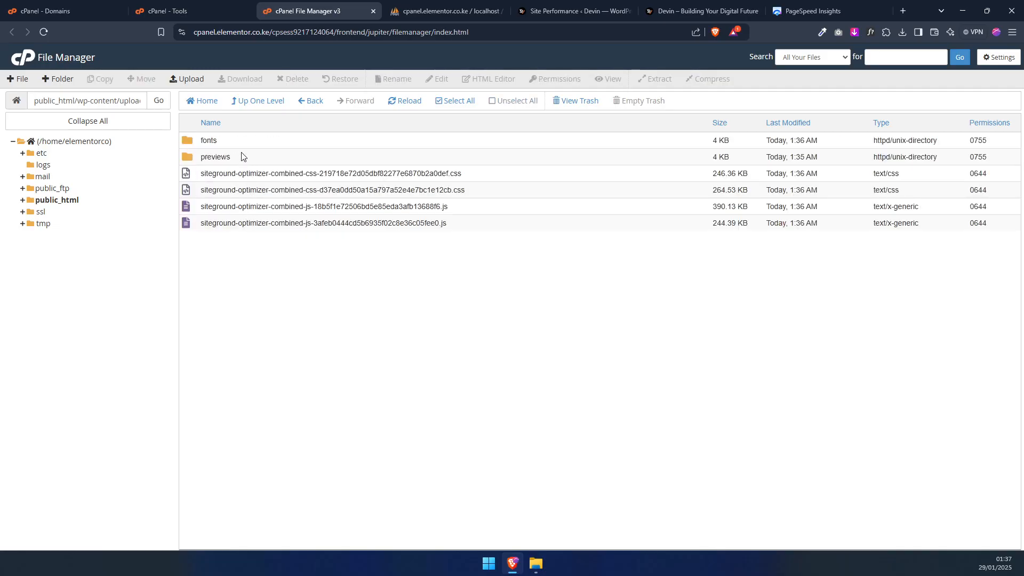
- Inspect the fonts and previews subfolders and the combined CSS and JS files in siteground-optimizer-assets, ending back in the uploads folder
{"action": "double_click", "coordinate": [195, 141]}
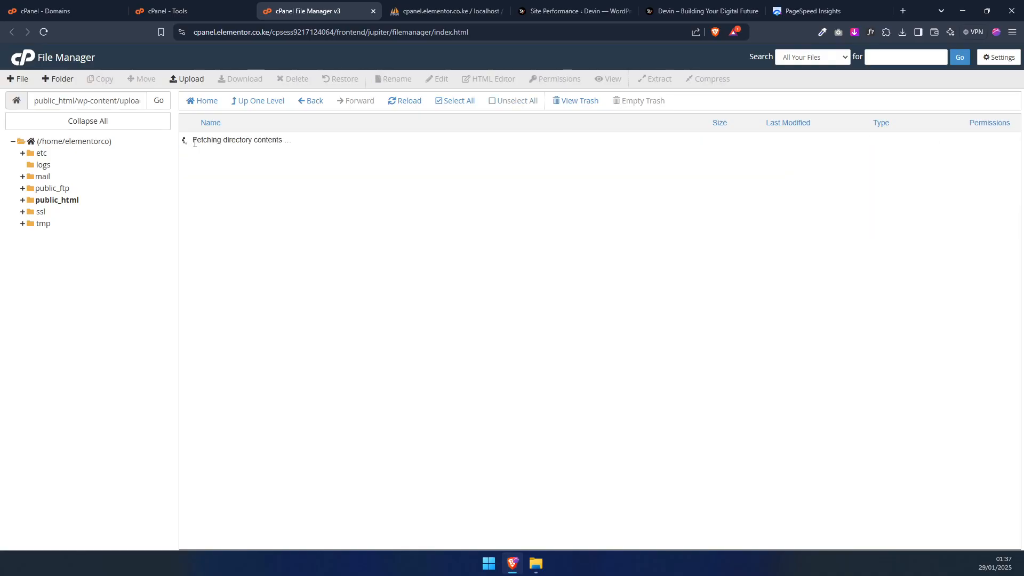
{"action": "left_click", "coordinate": [255, 109]}
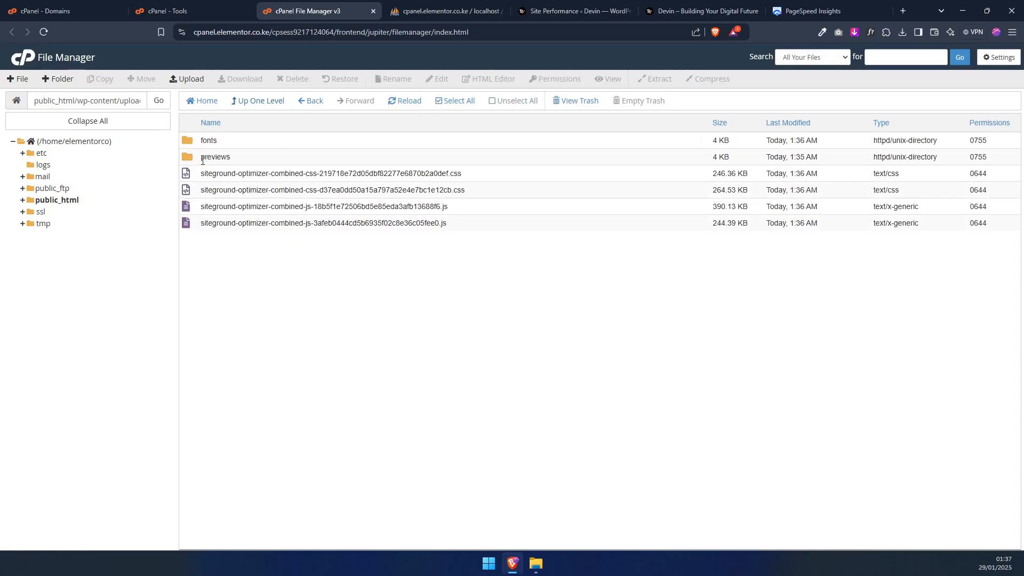
{"action": "double_click", "coordinate": [191, 159]}
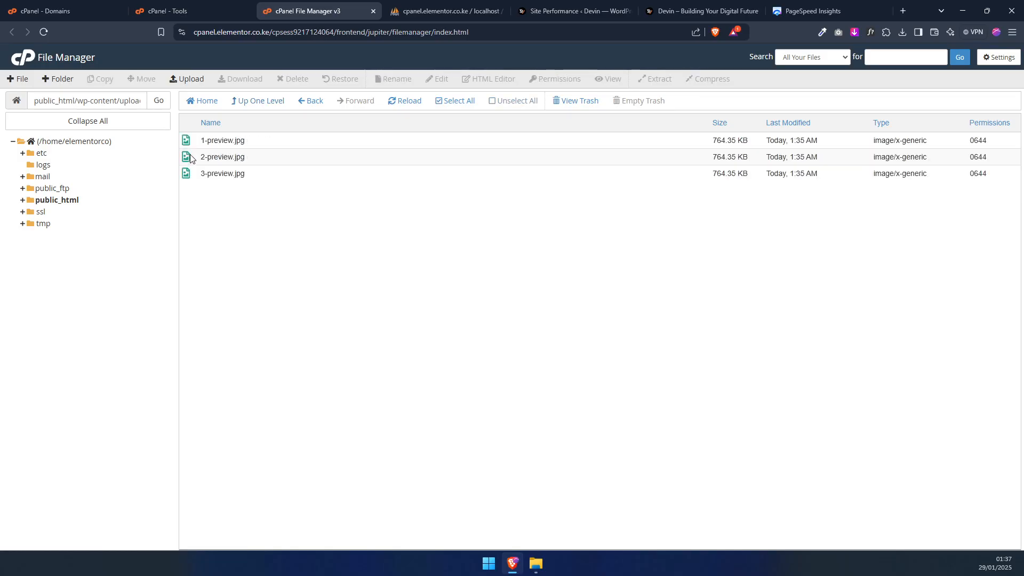
{"action": "left_click", "coordinate": [260, 107]}
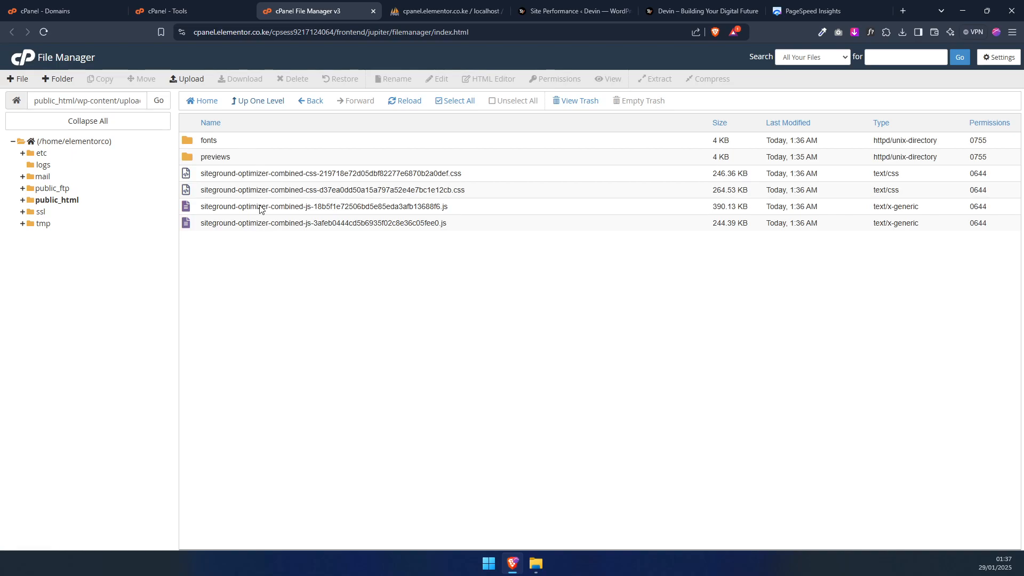
{"action": "left_click", "coordinate": [266, 105]}
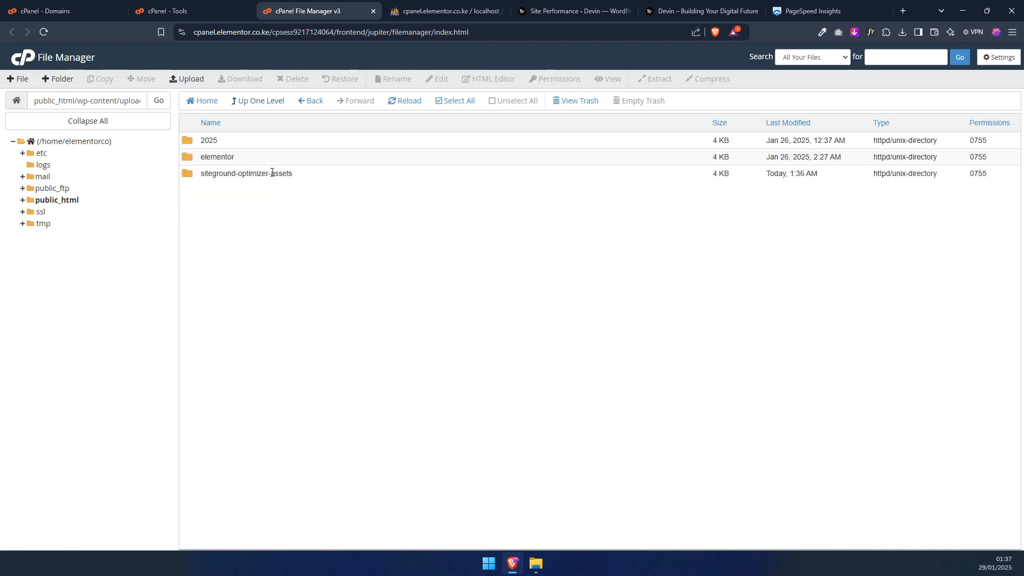
{"action": "left_click", "coordinate": [315, 176]}
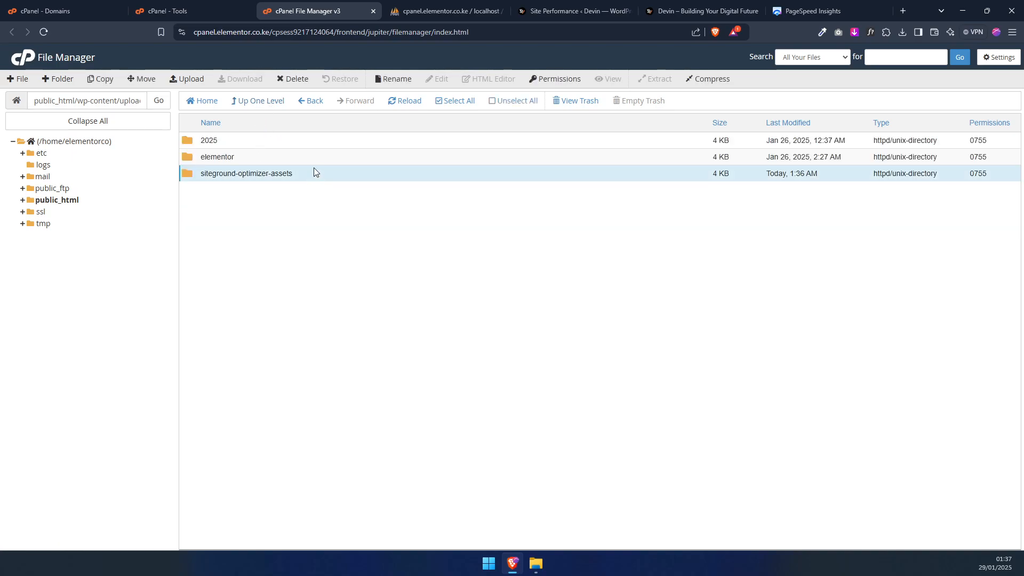
{"action": "double_click", "coordinate": [313, 176]}
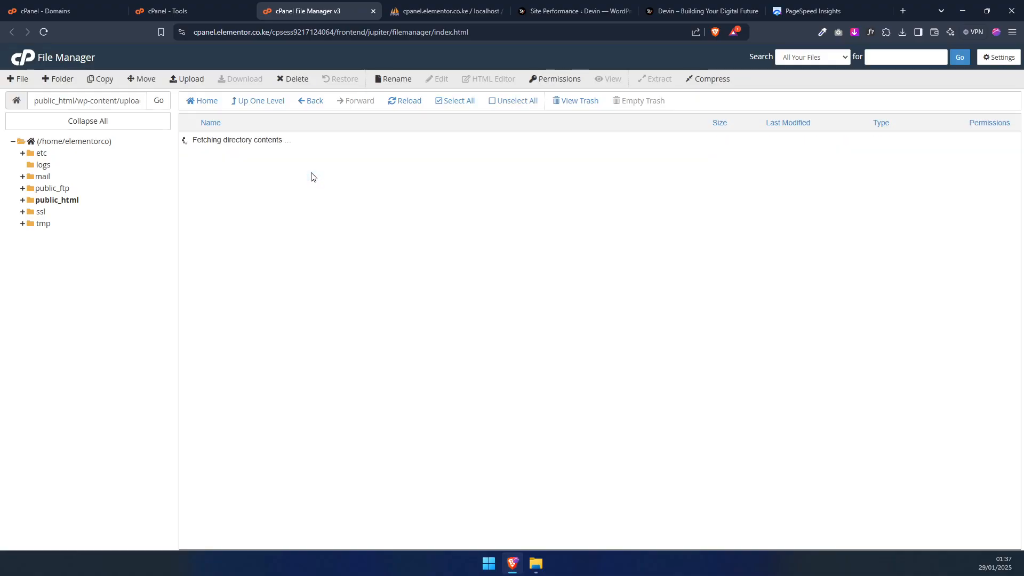
{"action": "left_click", "coordinate": [281, 106]}
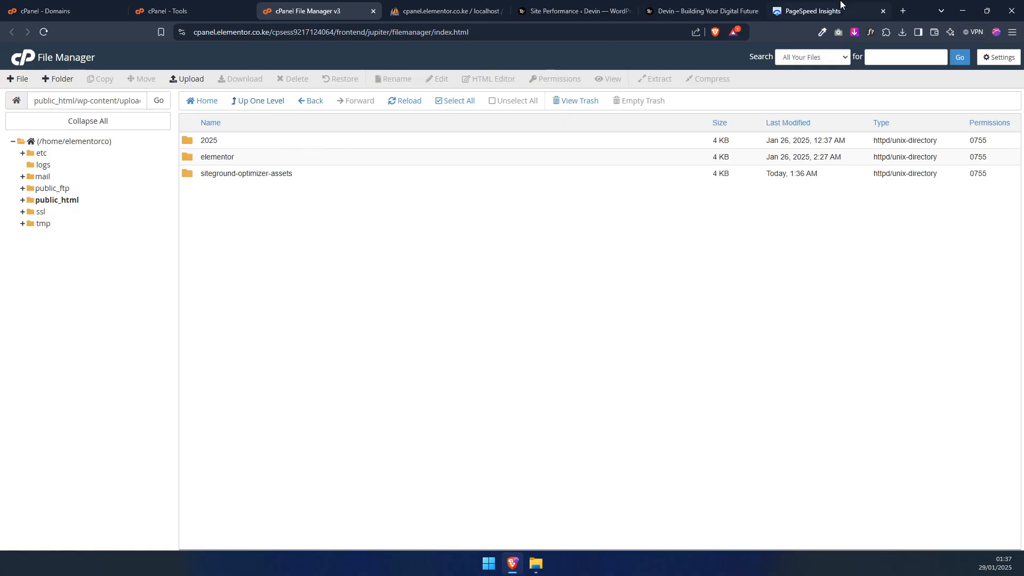
- Search Google for "wp rocket" in a new browser tab and open the WP Rocket website's pricing page
{"action": "left_click", "coordinate": [906, 12]}
{"action": "type", "text": "wp rocket"}
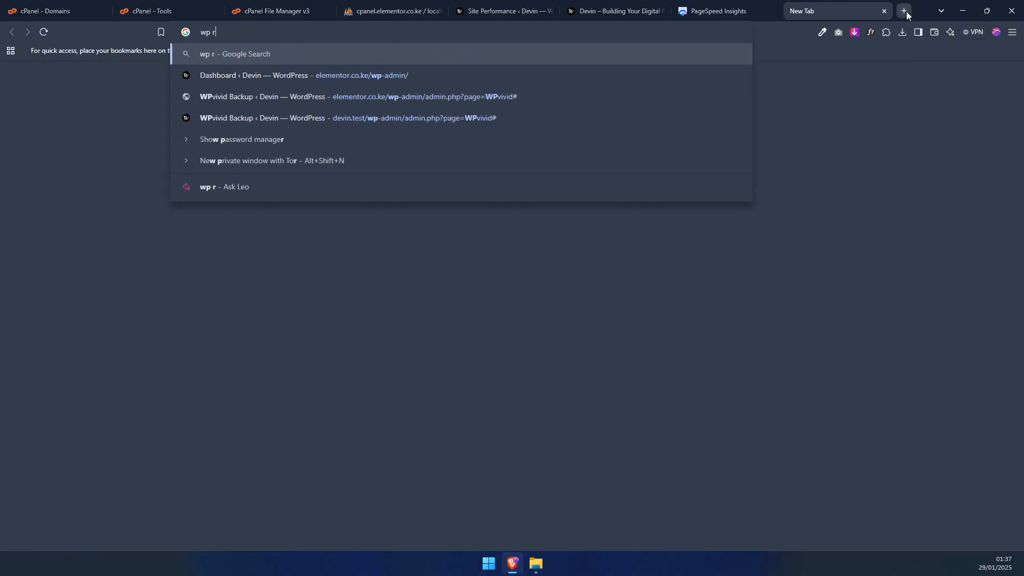
{"action": "key", "text": "Return"}
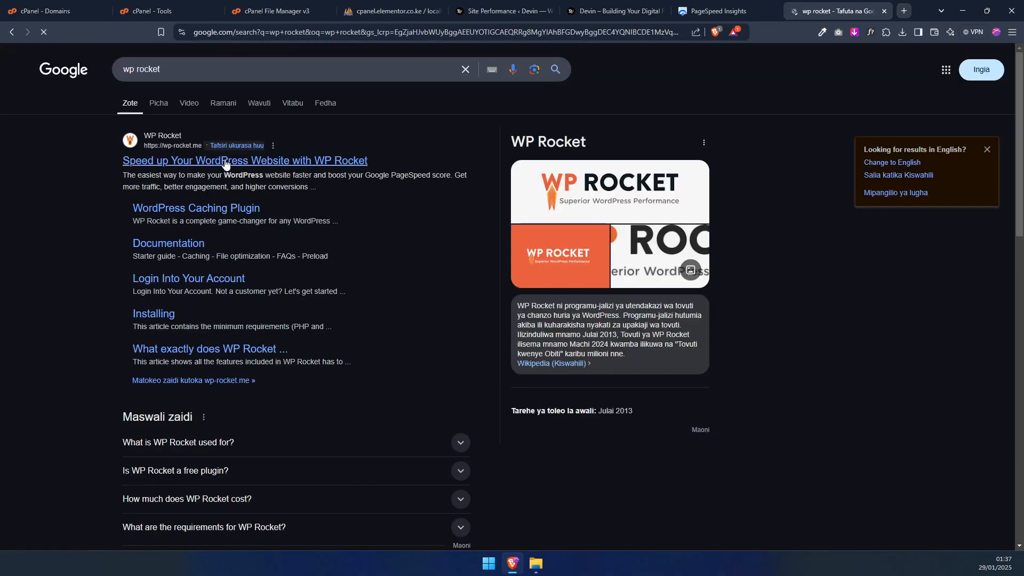
{"action": "left_click", "coordinate": [201, 166]}
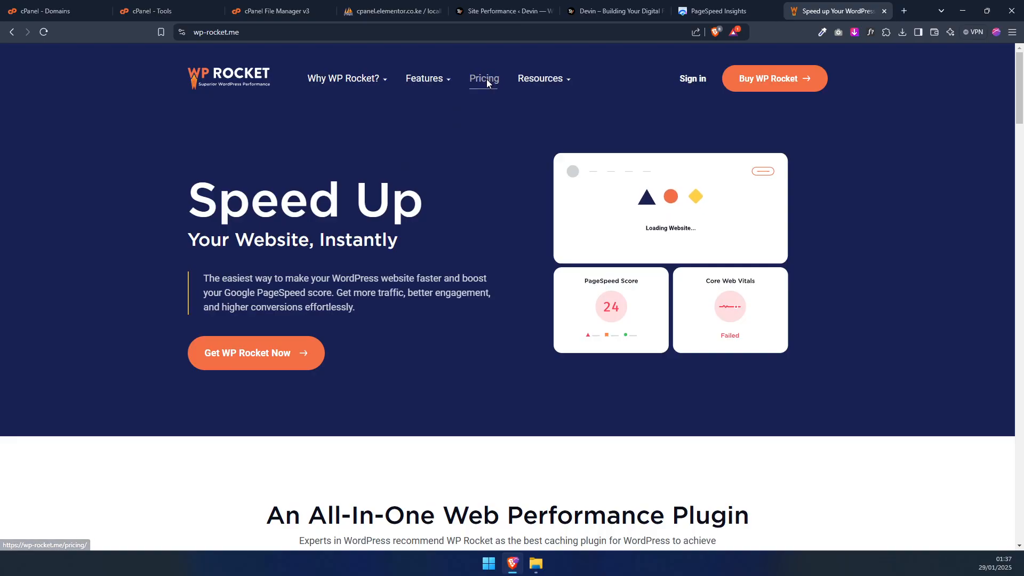
{"action": "left_click", "coordinate": [486, 79]}
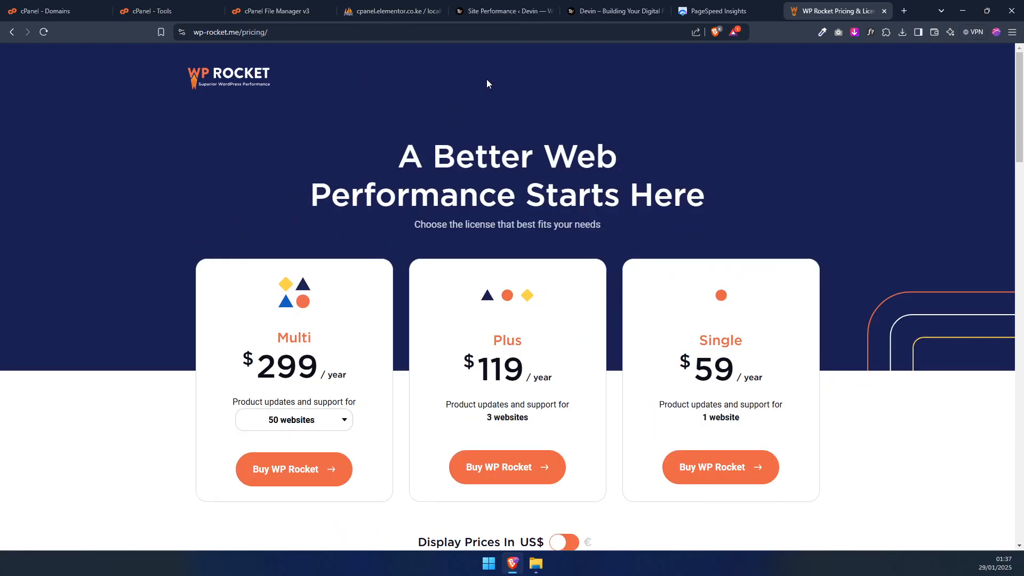
- Review the WP Rocket license plans, including the website-count options of the Multi plan
{"action": "scroll", "coordinate": [459, 103], "scroll_direction": "down", "scroll_amount": 2}
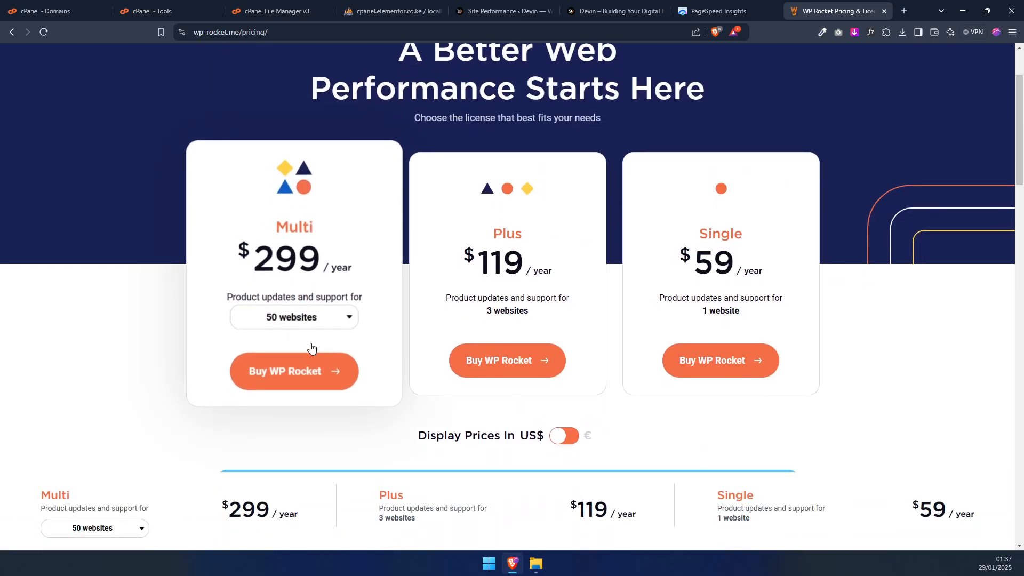
{"action": "left_click", "coordinate": [288, 320]}
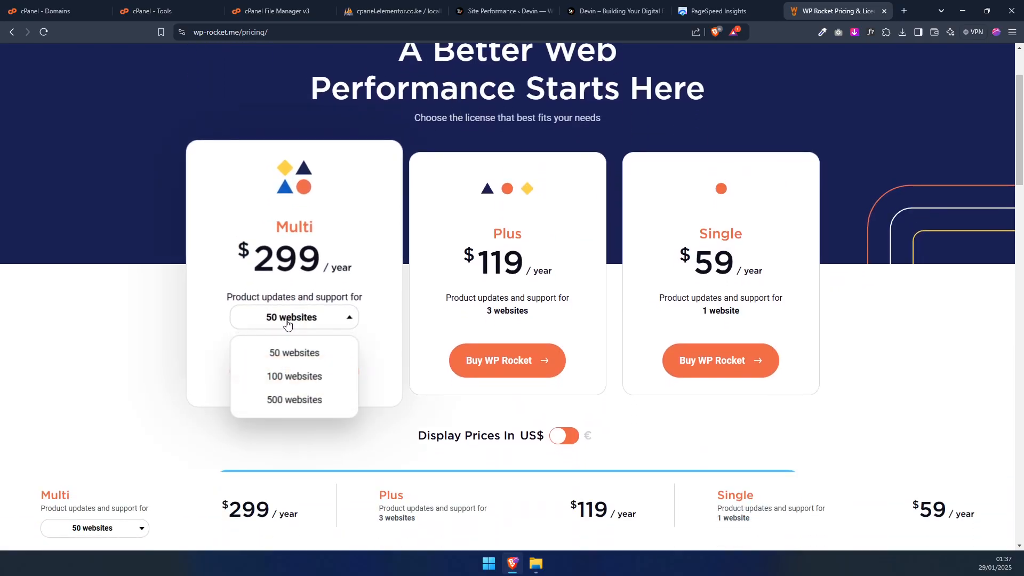
{"action": "left_click", "coordinate": [354, 231]}
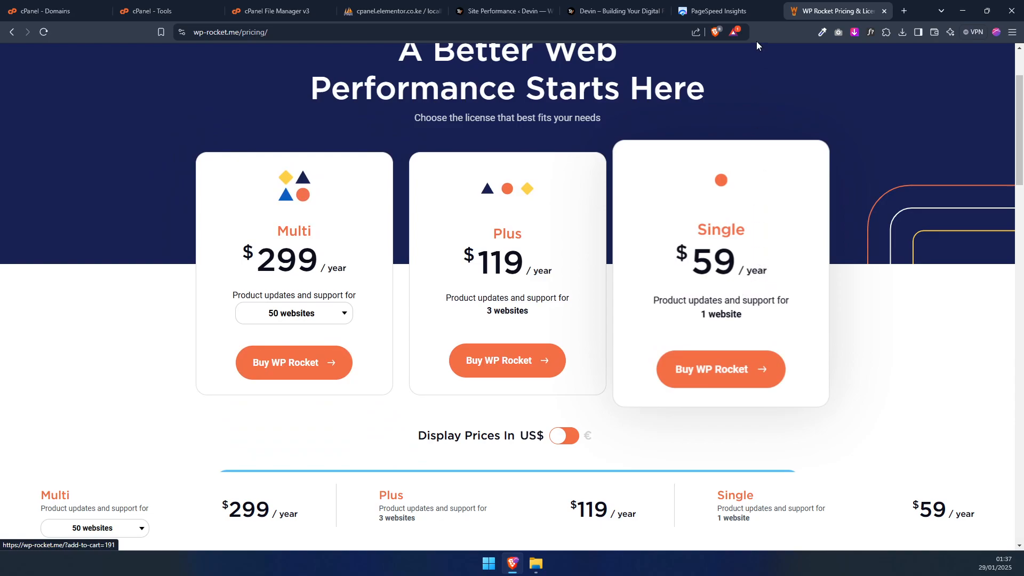
- Examine the new PageSpeed Insights report's scores and metrics for mobile and desktop, including the desktop diagnostics
{"action": "left_click", "coordinate": [713, 5]}
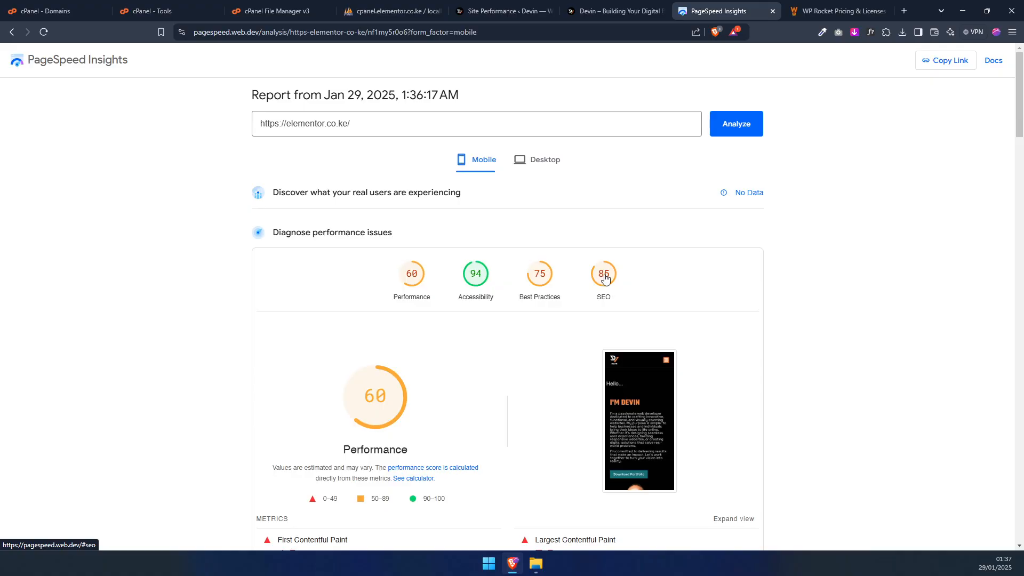
{"action": "scroll", "coordinate": [537, 279], "scroll_direction": "down", "scroll_amount": 3}
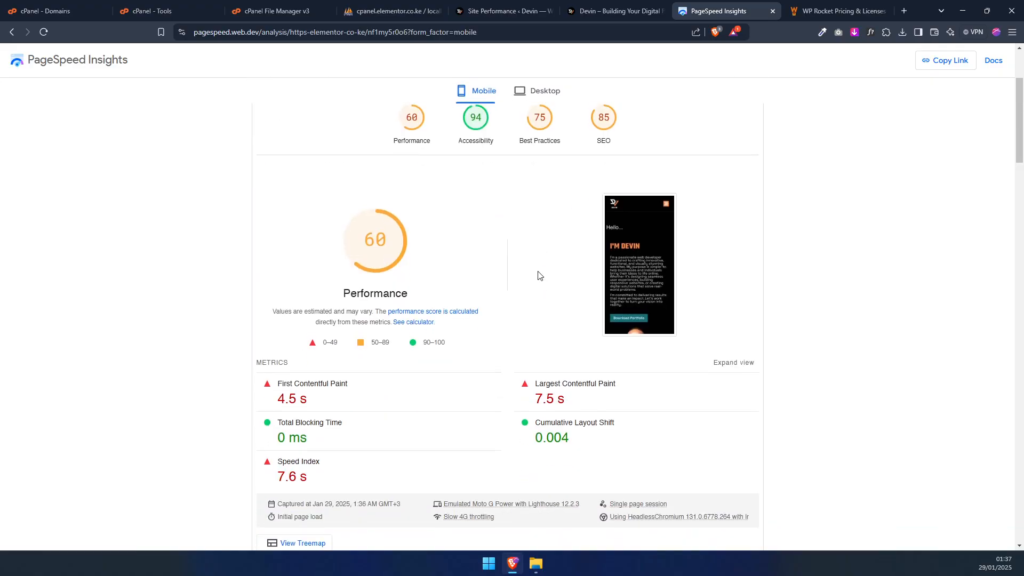
{"action": "scroll", "coordinate": [537, 275], "scroll_direction": "up", "scroll_amount": 3}
{"action": "left_click", "coordinate": [549, 174]}
{"action": "scroll", "coordinate": [549, 171], "scroll_direction": "down", "scroll_amount": 2}
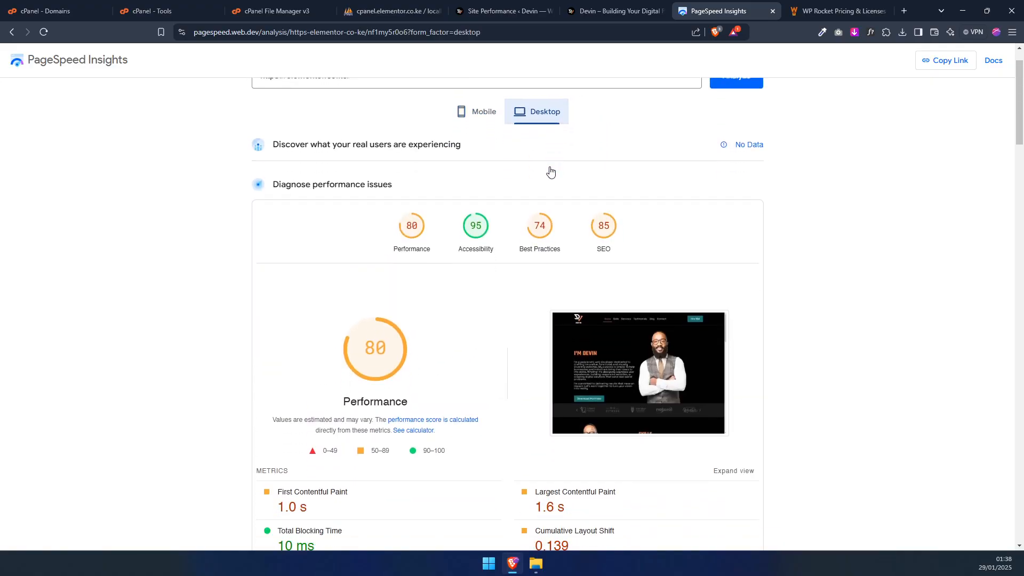
{"action": "scroll", "coordinate": [450, 228], "scroll_direction": "down", "scroll_amount": 5}
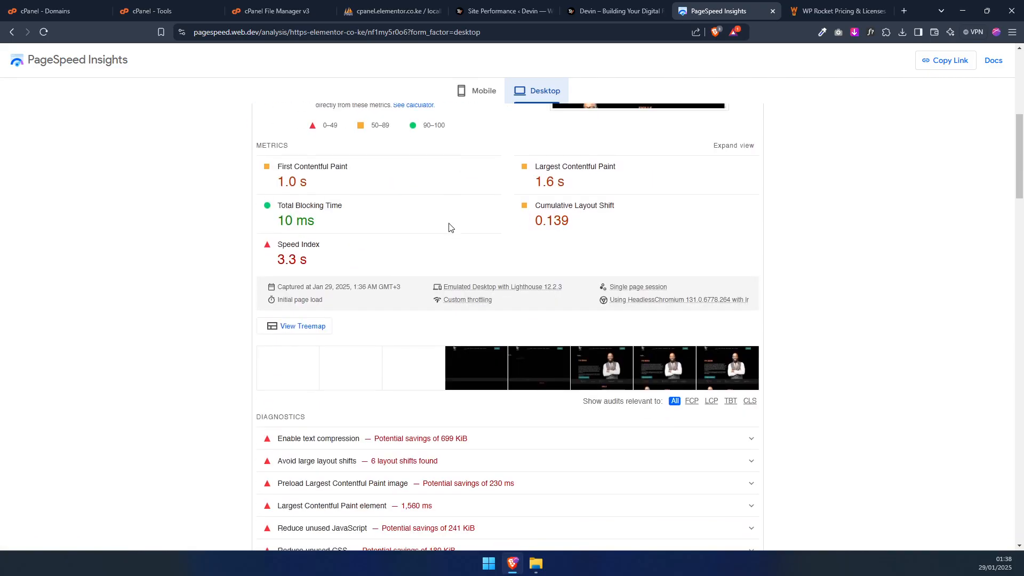
{"action": "scroll", "coordinate": [449, 227], "scroll_direction": "down", "scroll_amount": 3}
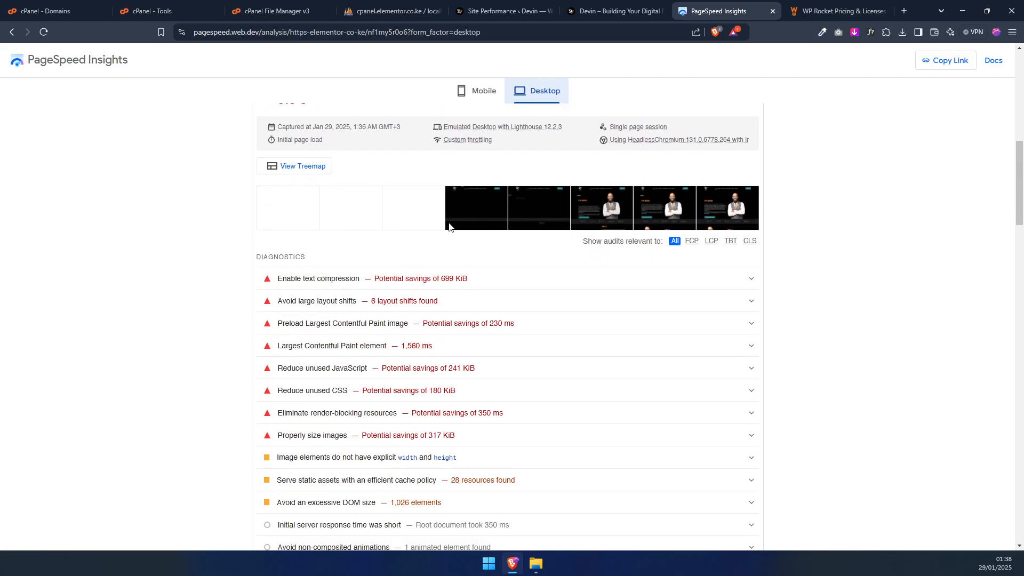
{"action": "scroll", "coordinate": [482, 316], "scroll_direction": "down", "scroll_amount": 6}
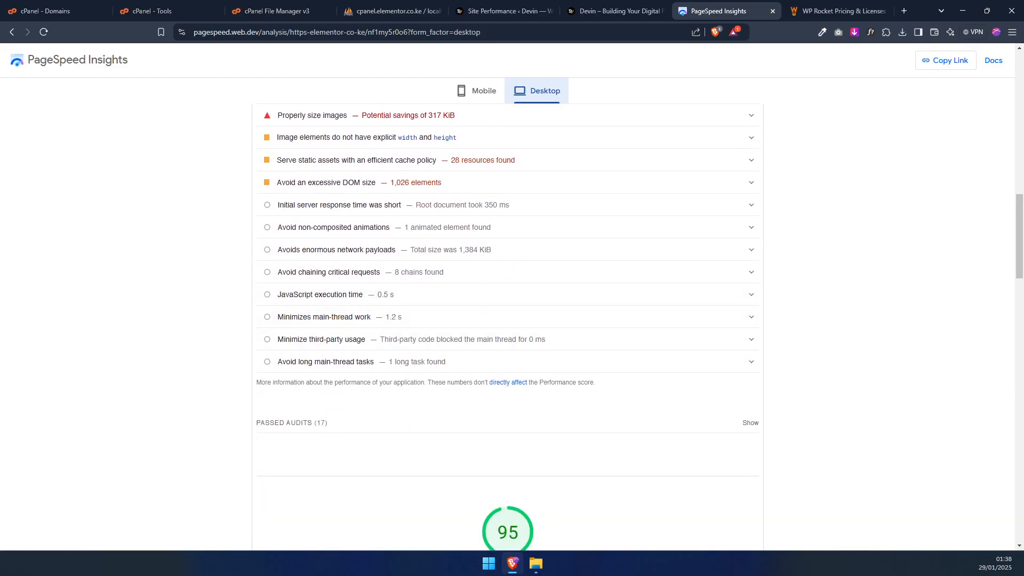